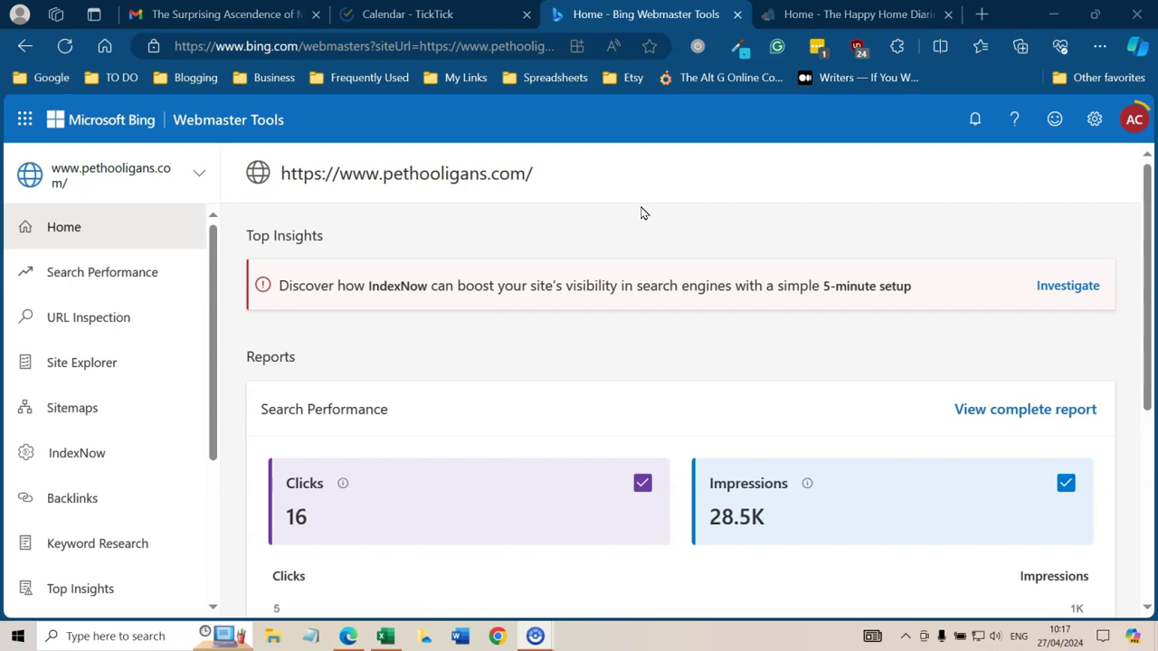
click(699, 238)
click(195, 174)
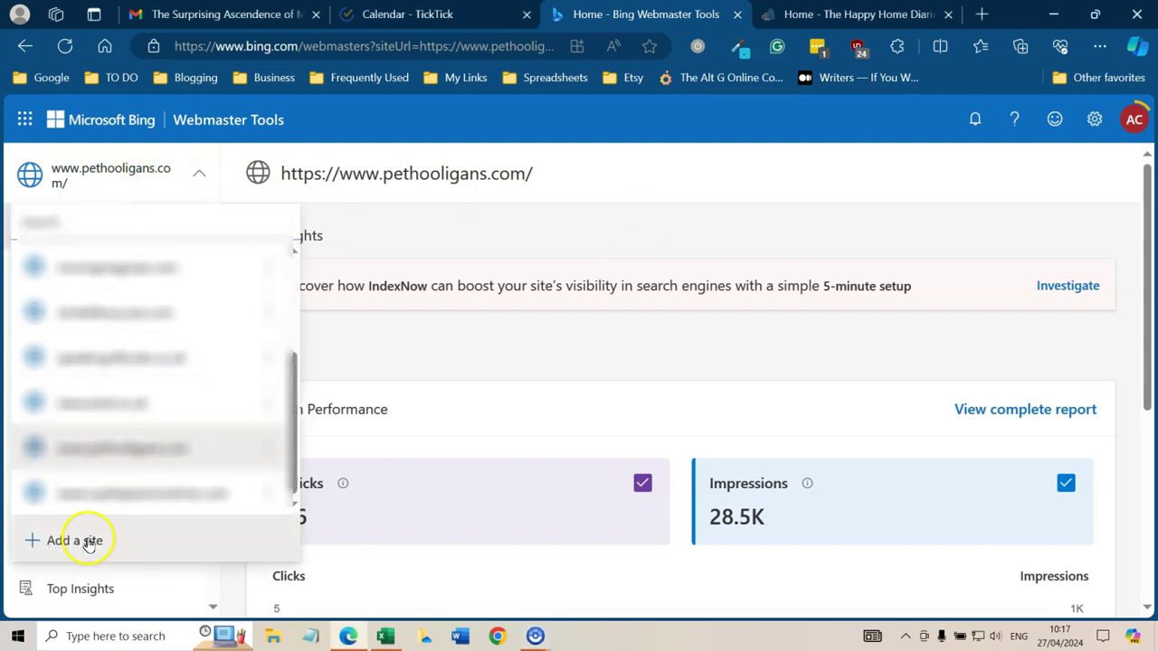
click(92, 540)
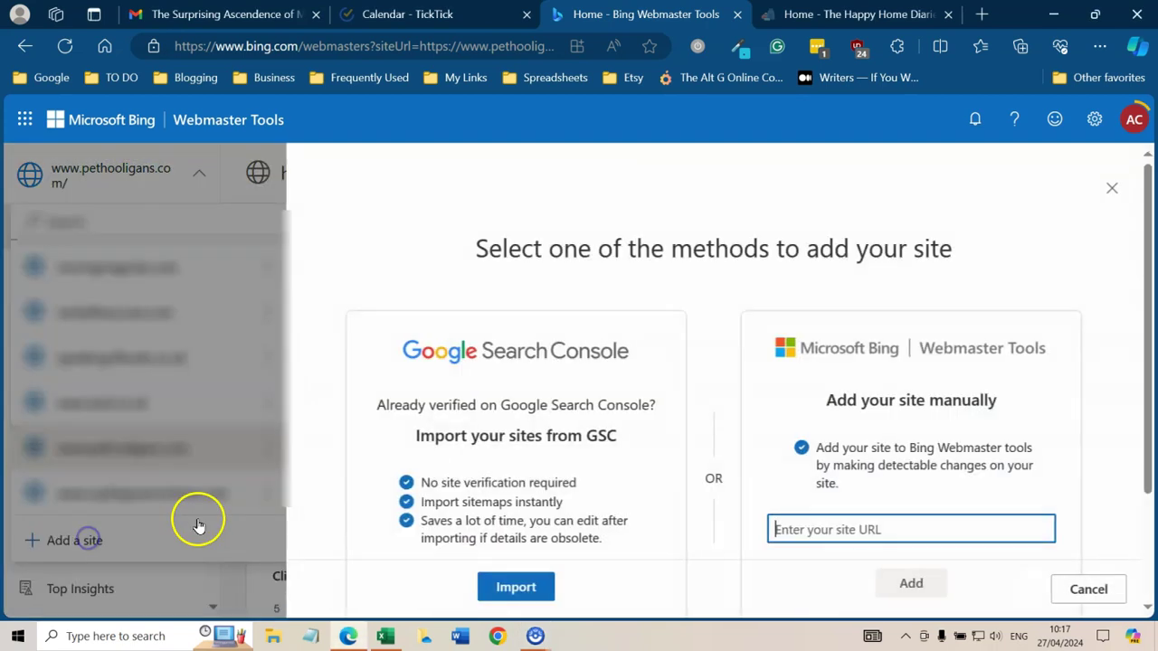
right_click(823, 529)
click(873, 324)
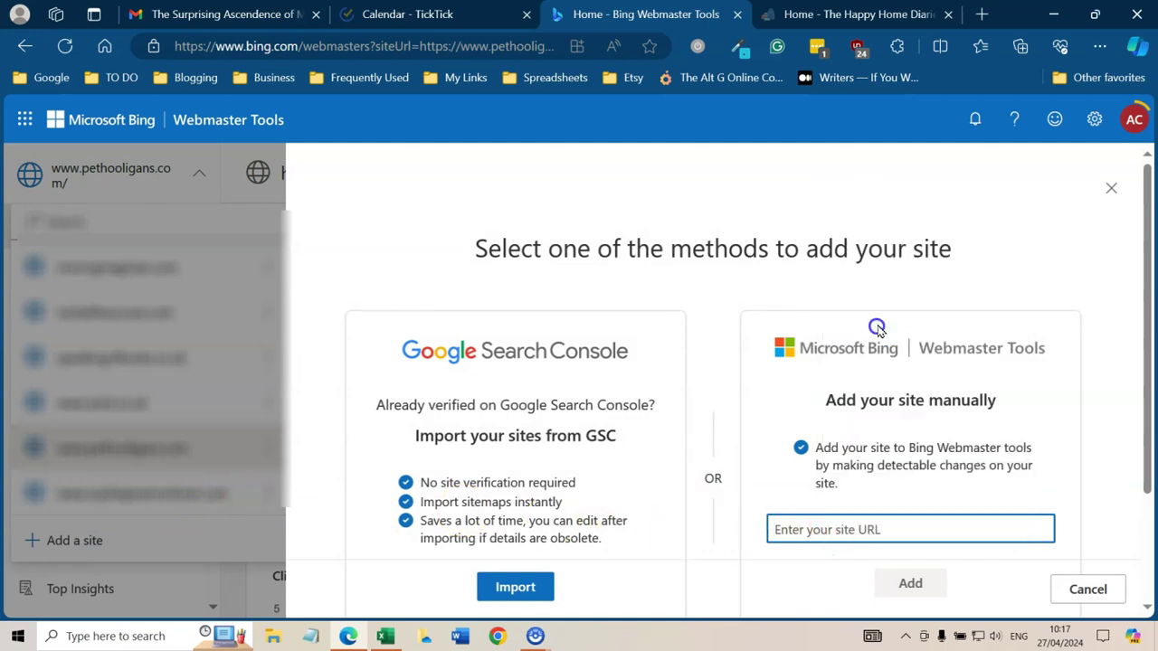
click(838, 16)
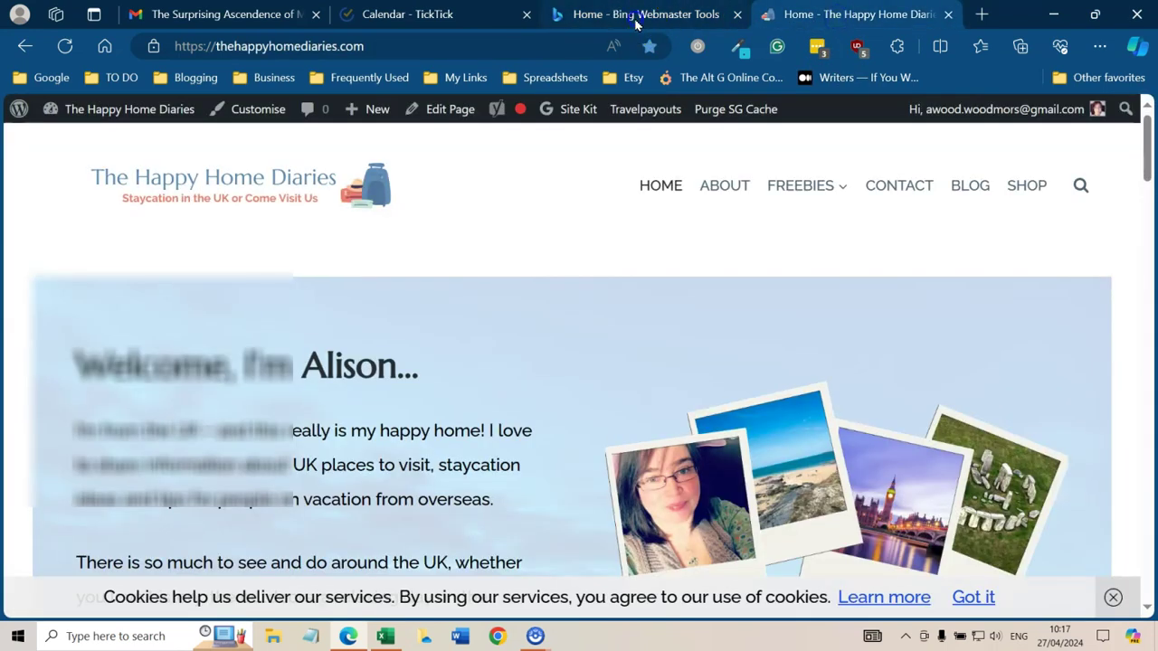
click(635, 18)
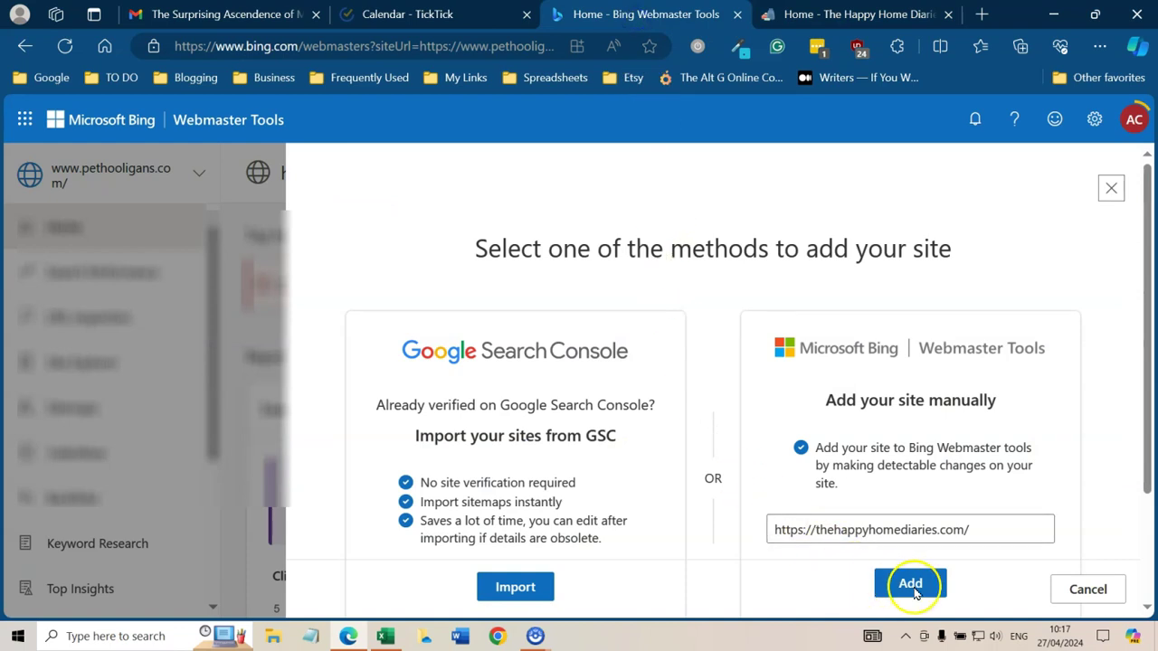
scroll(742, 452, down, 2)
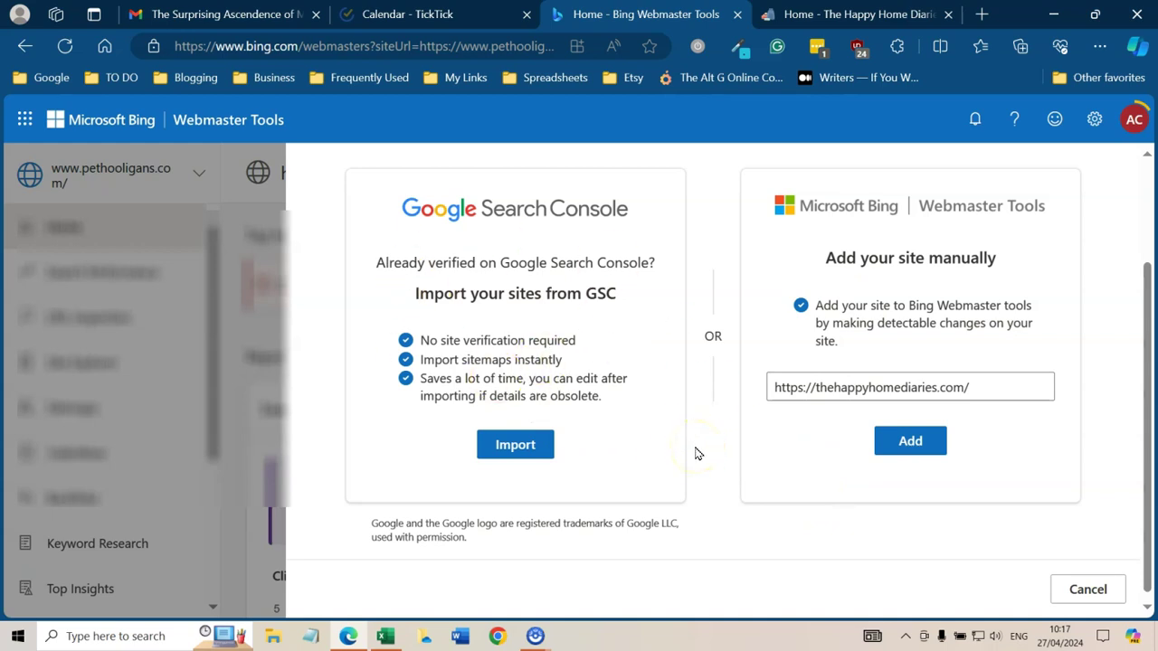
click(910, 441)
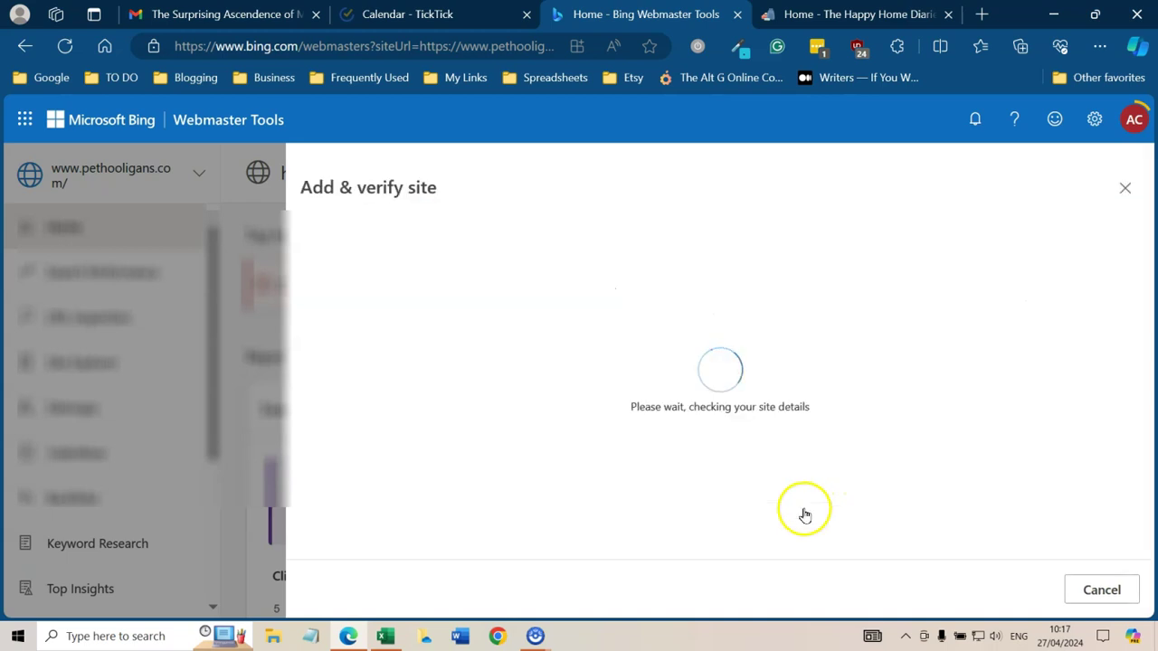
Step: Choose the HTML Meta Tag verification method and copy its meta tag
scroll(800, 388, down, 2)
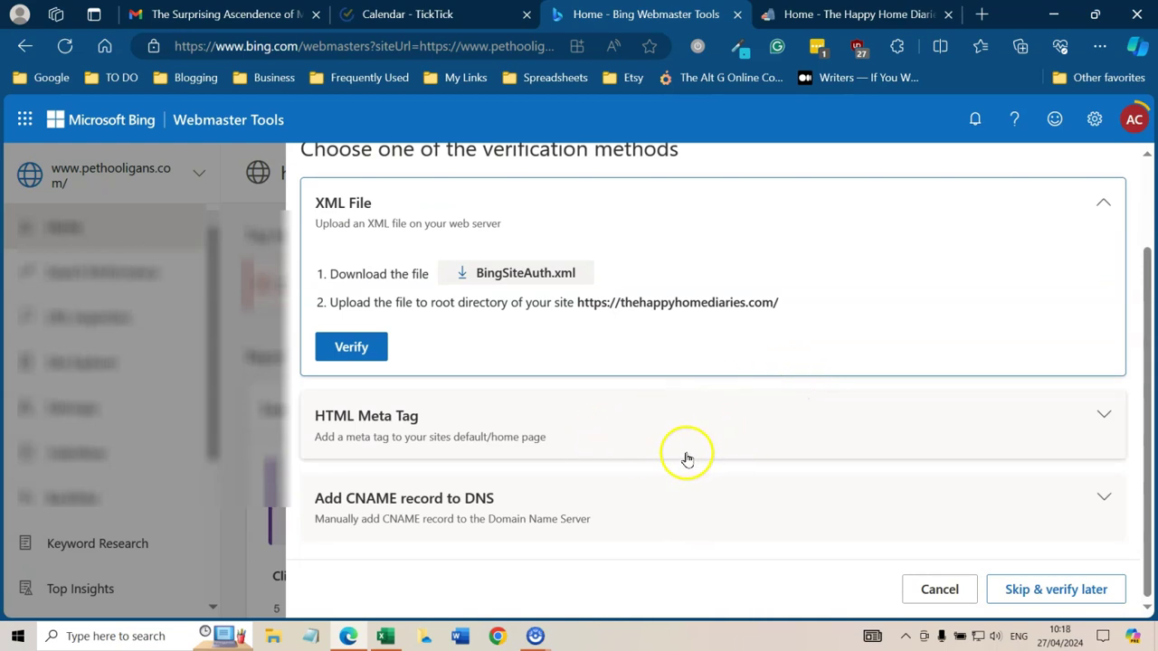
click(1096, 416)
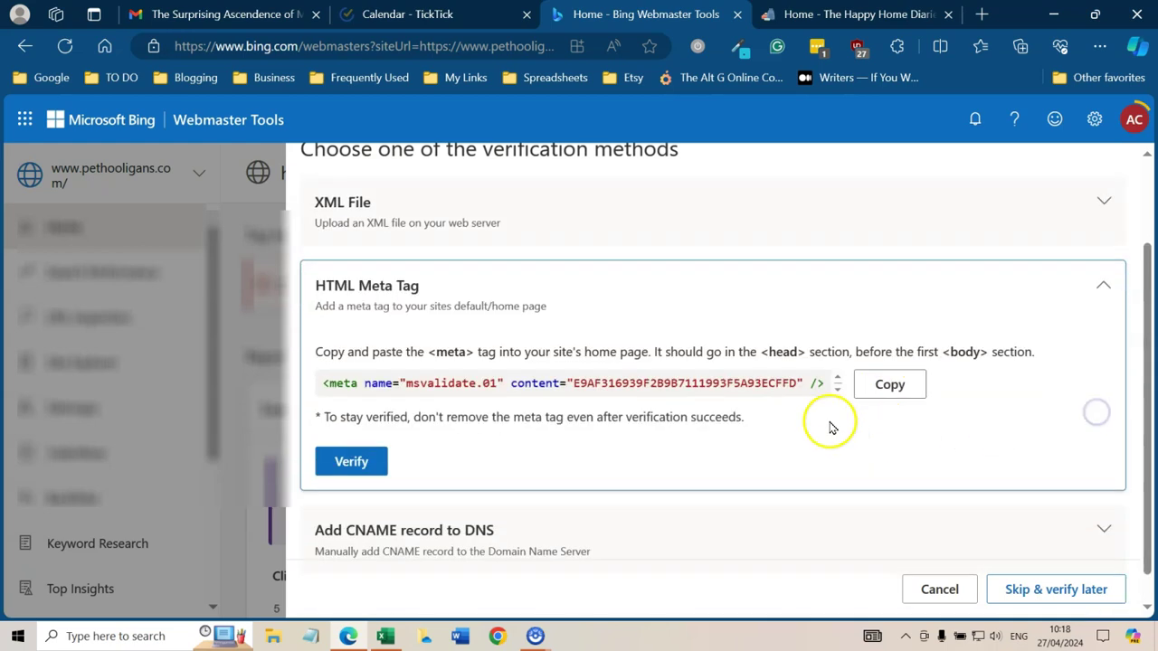
click(890, 386)
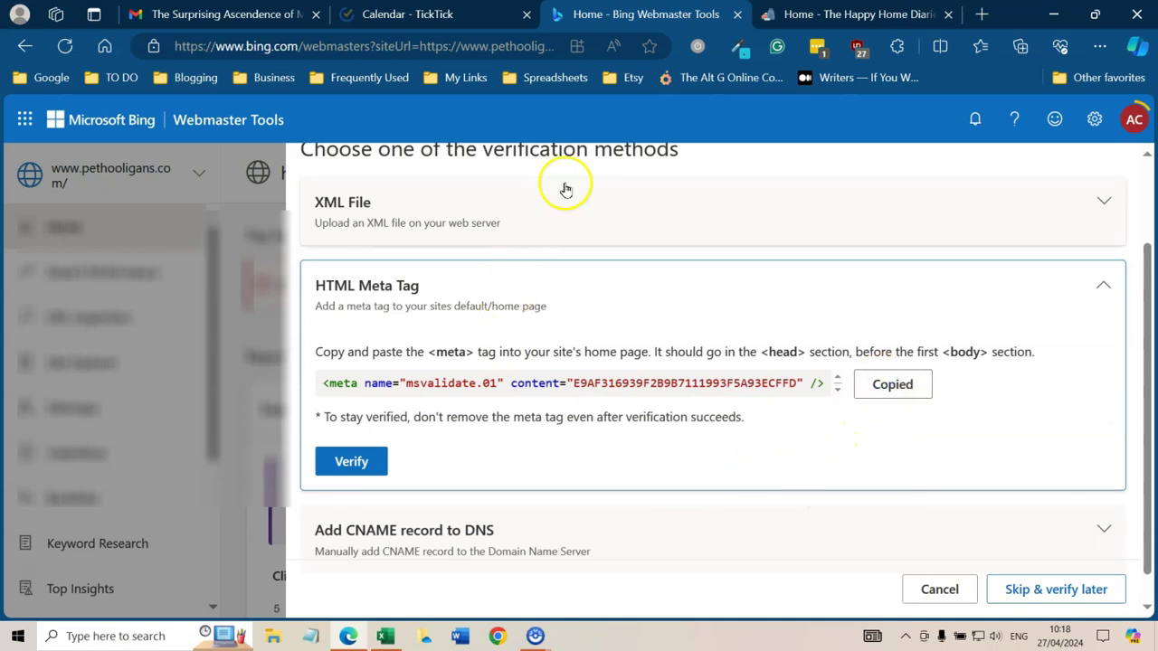
Step: Switch to The Happy Home Diaries website and open its WordPress dashboard
click(846, 17)
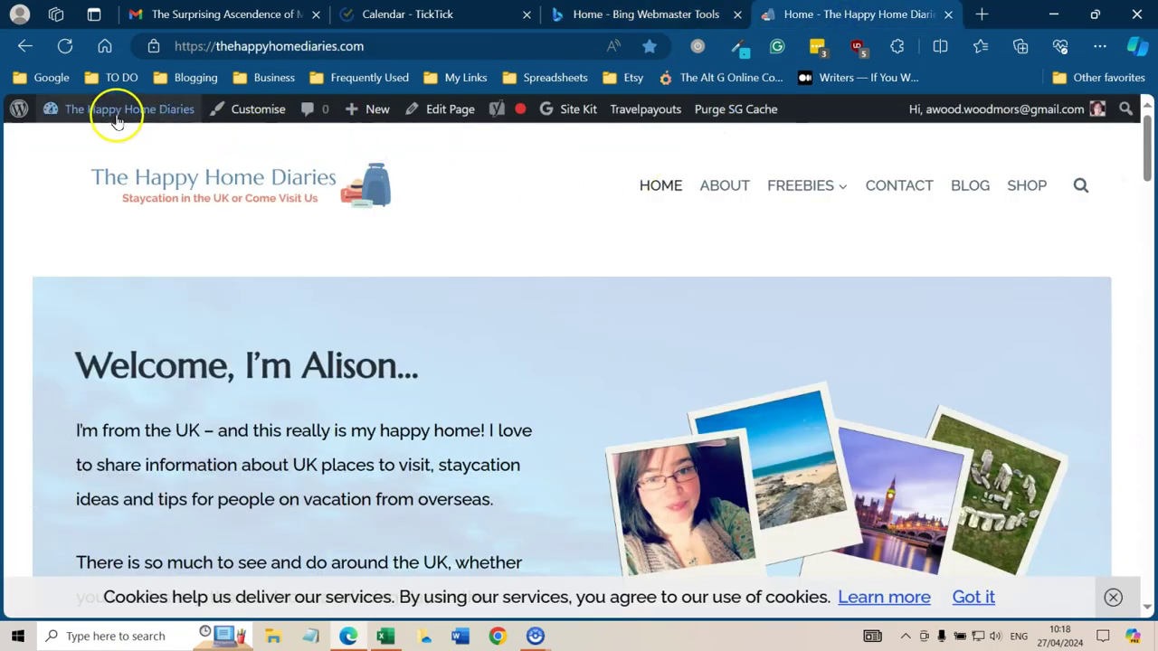
mouse_move(108, 110)
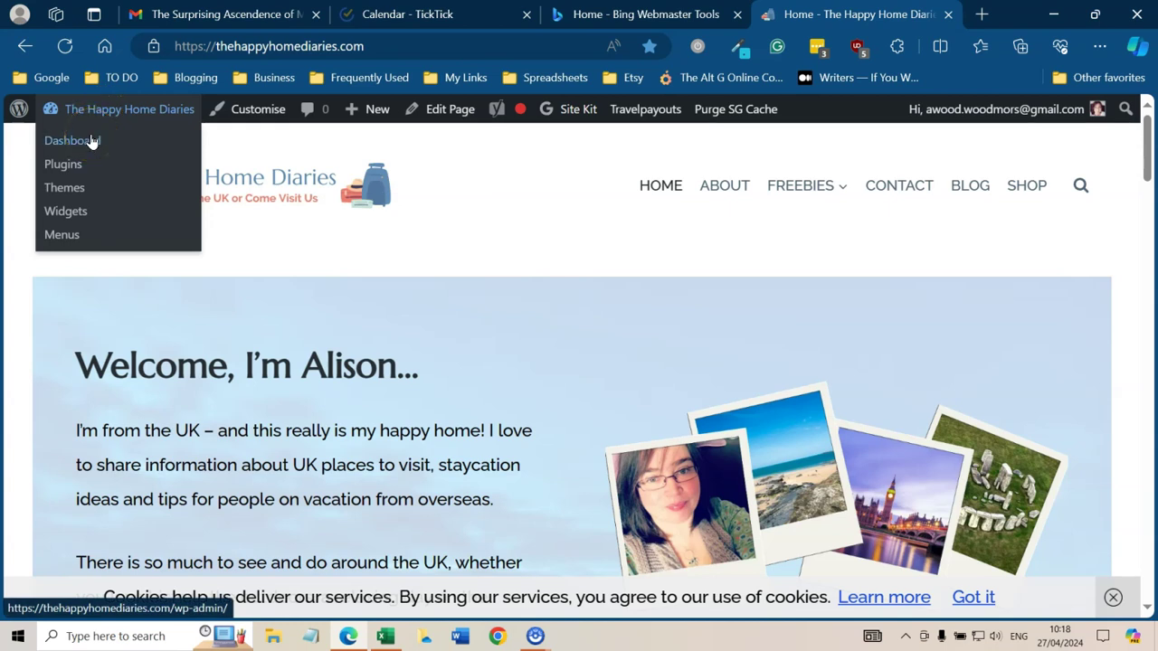
click(73, 141)
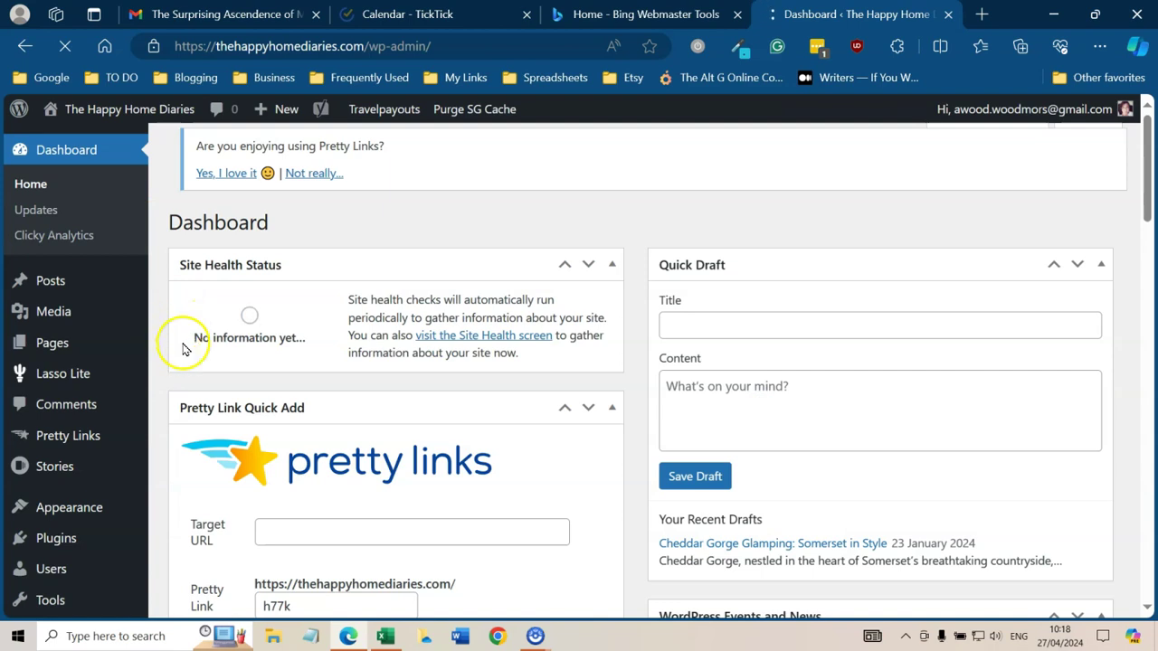
Step: Open the Site connections page in the Yoast SEO settings
scroll(197, 408, down, 4)
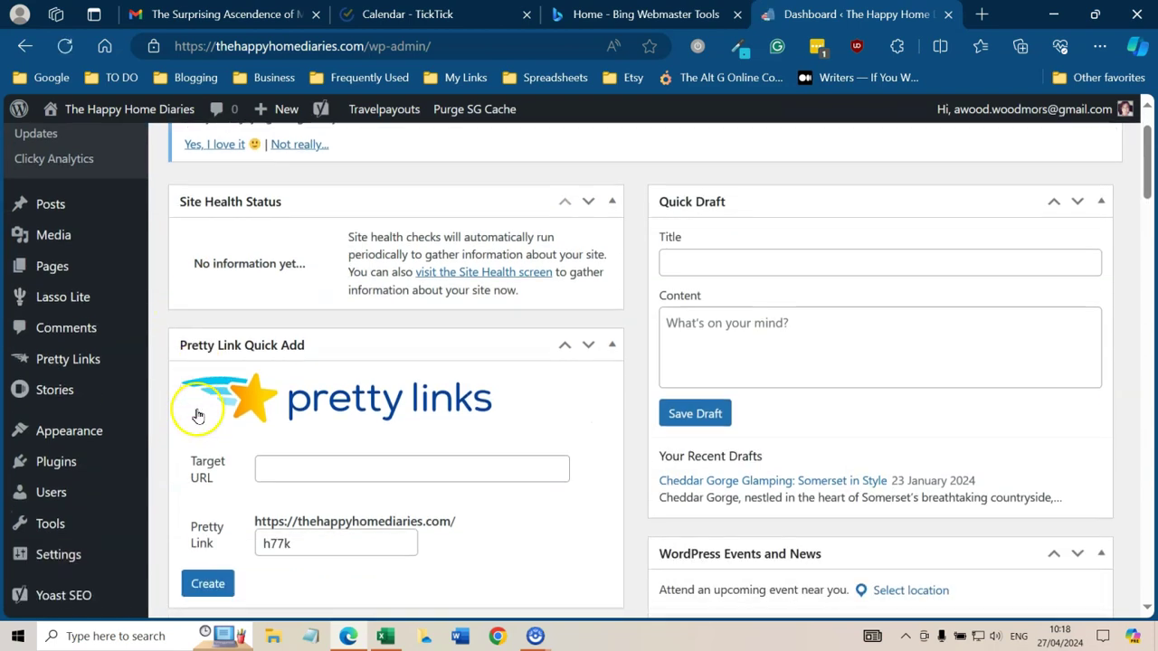
mouse_move(56, 360)
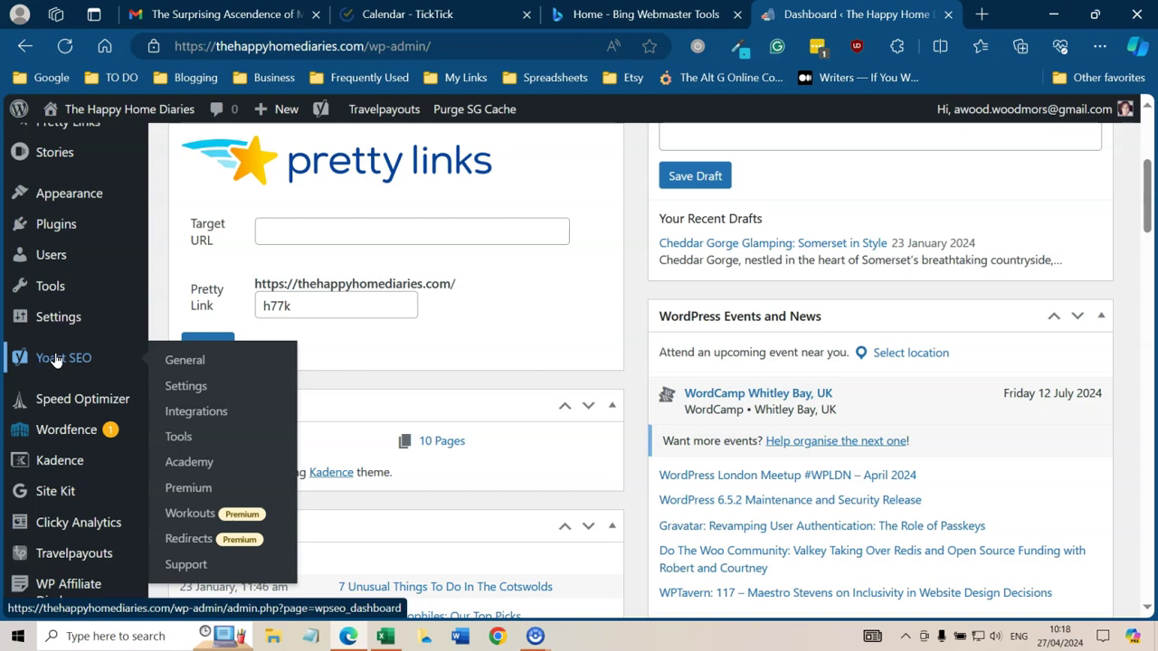
click(57, 360)
click(75, 359)
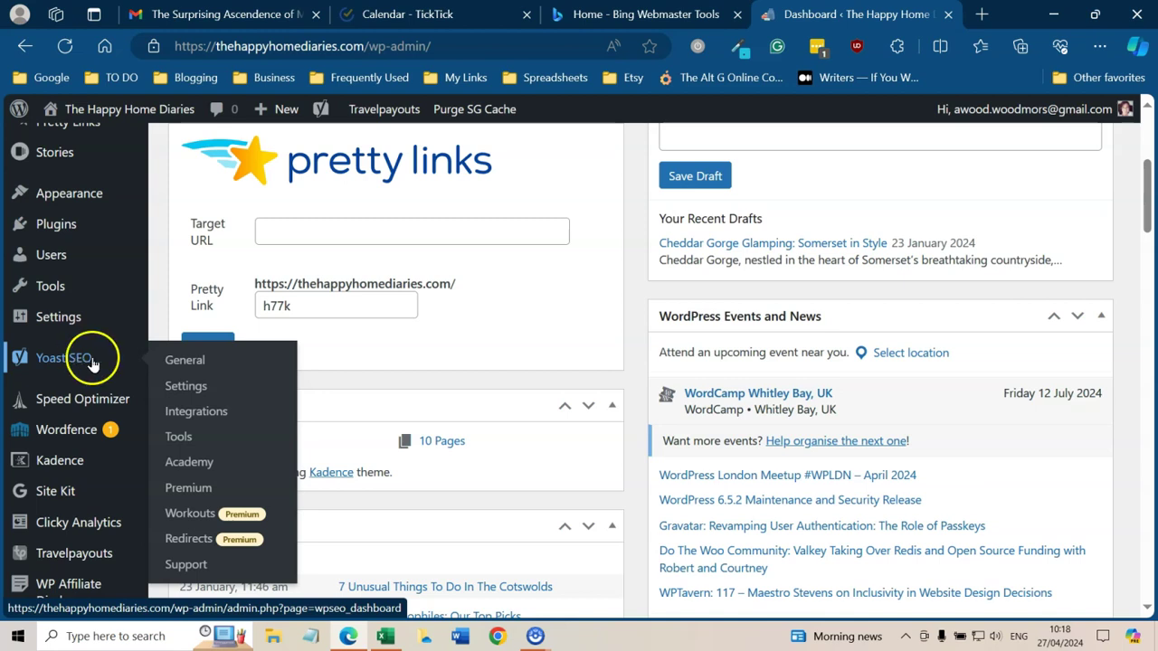
click(186, 384)
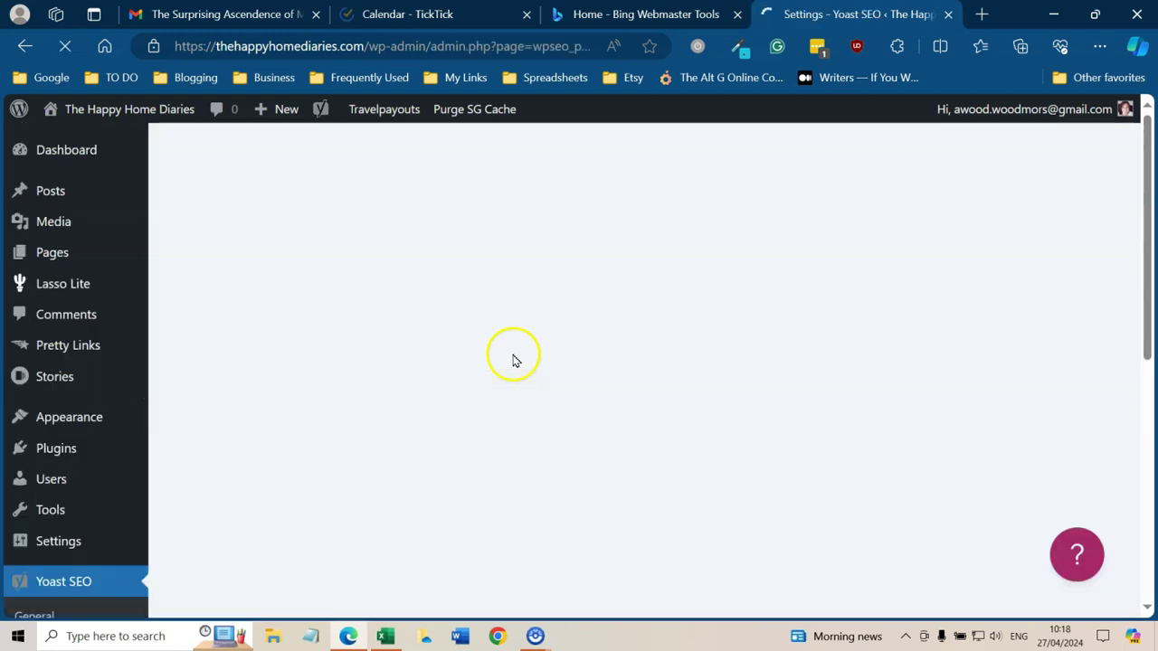
scroll(371, 376, down, 1)
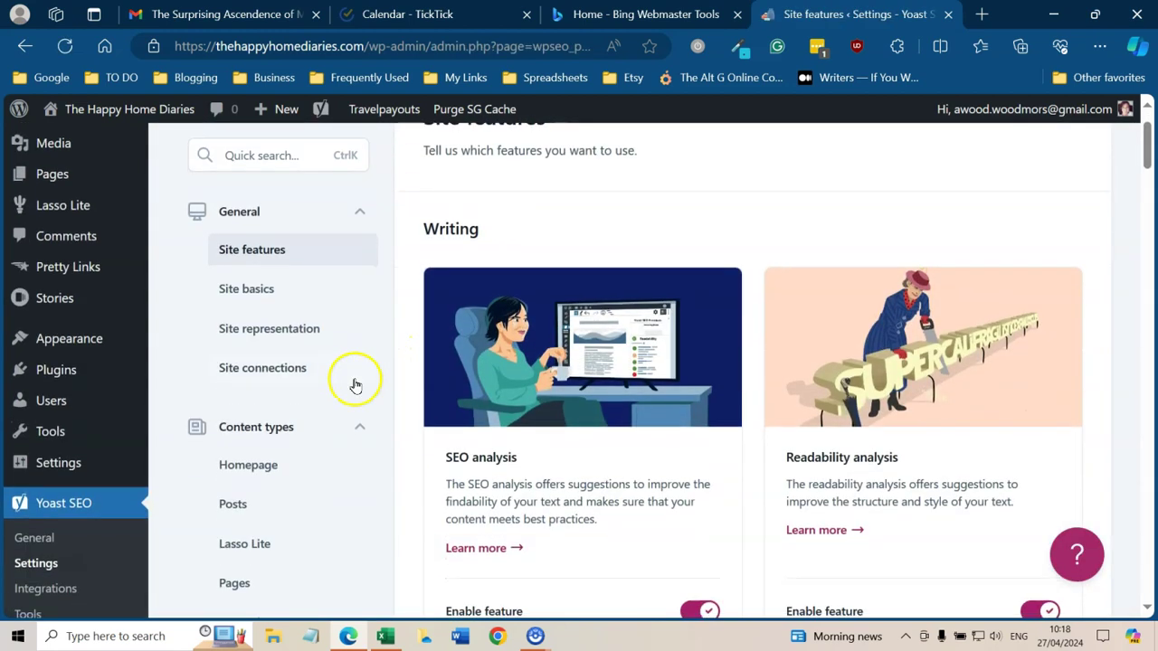
click(246, 373)
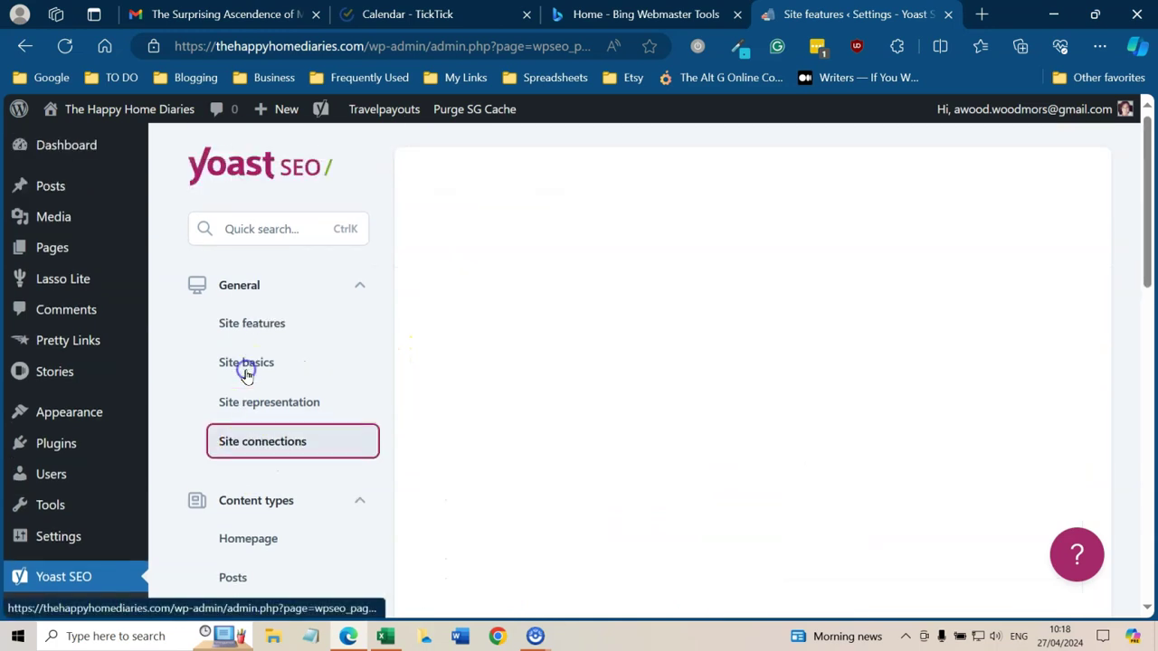
Step: Paste the site verification code into the Bing field, compare it with the source meta tag, and save the changes
click(453, 467)
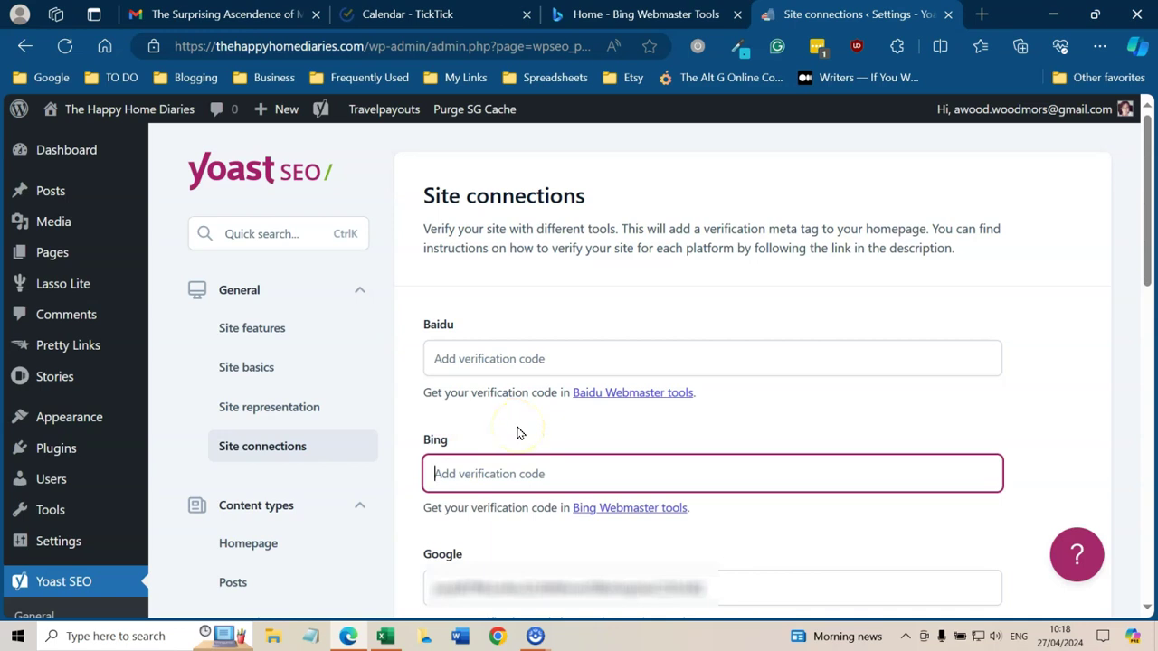
key(ctrl+v)
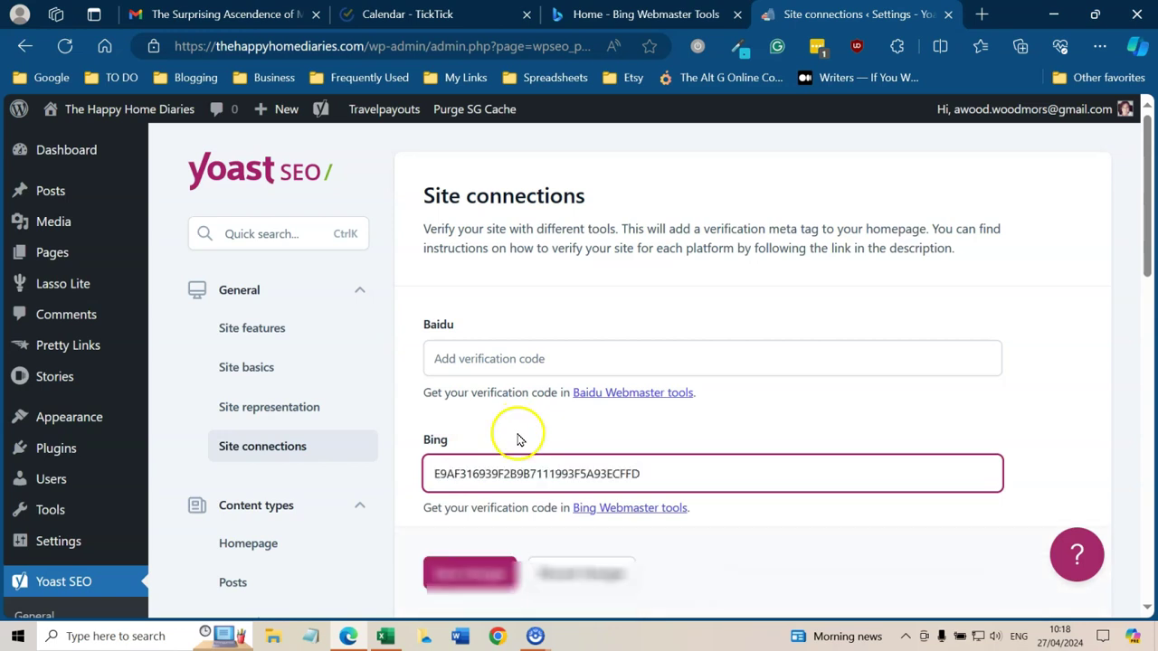
click(586, 17)
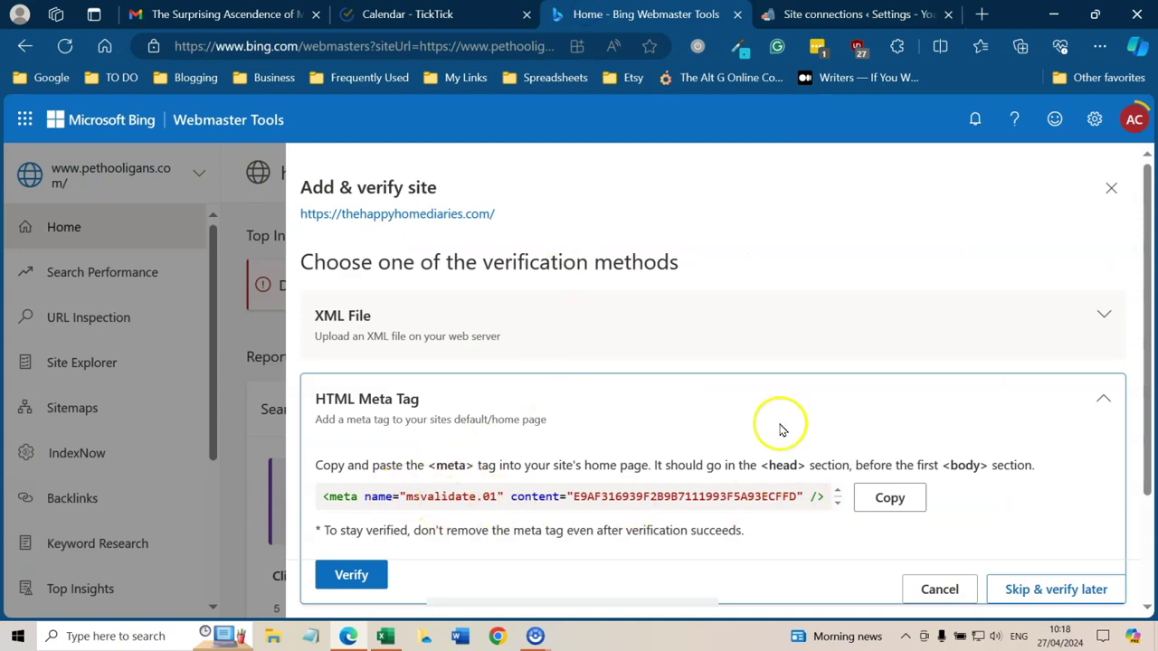
click(810, 14)
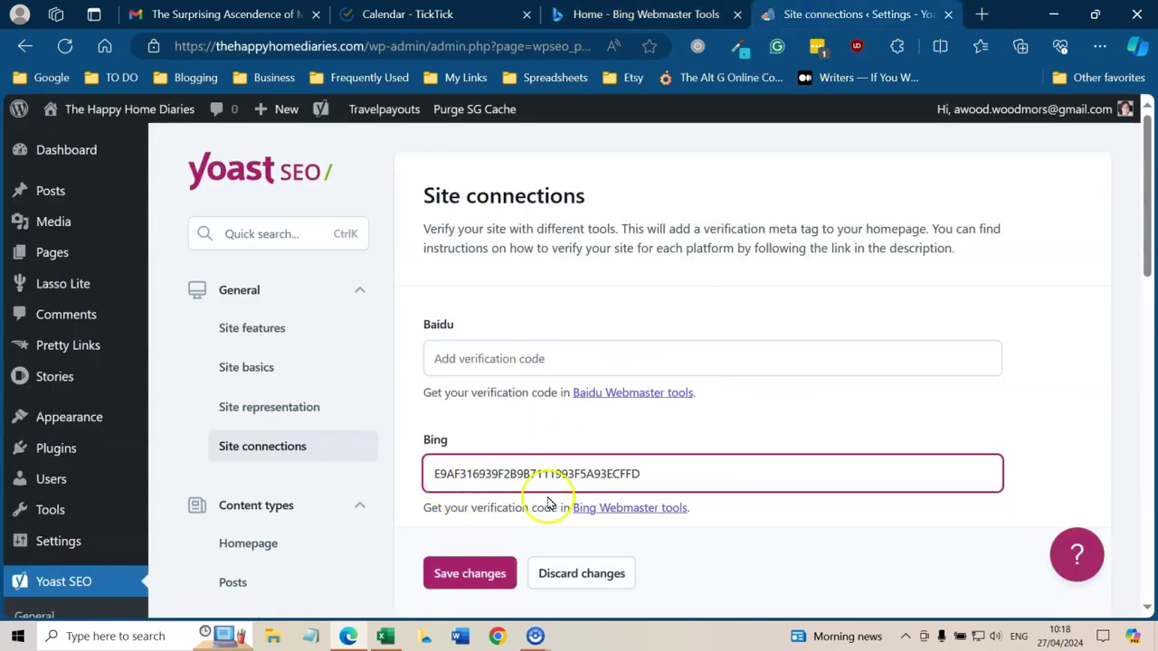
click(469, 577)
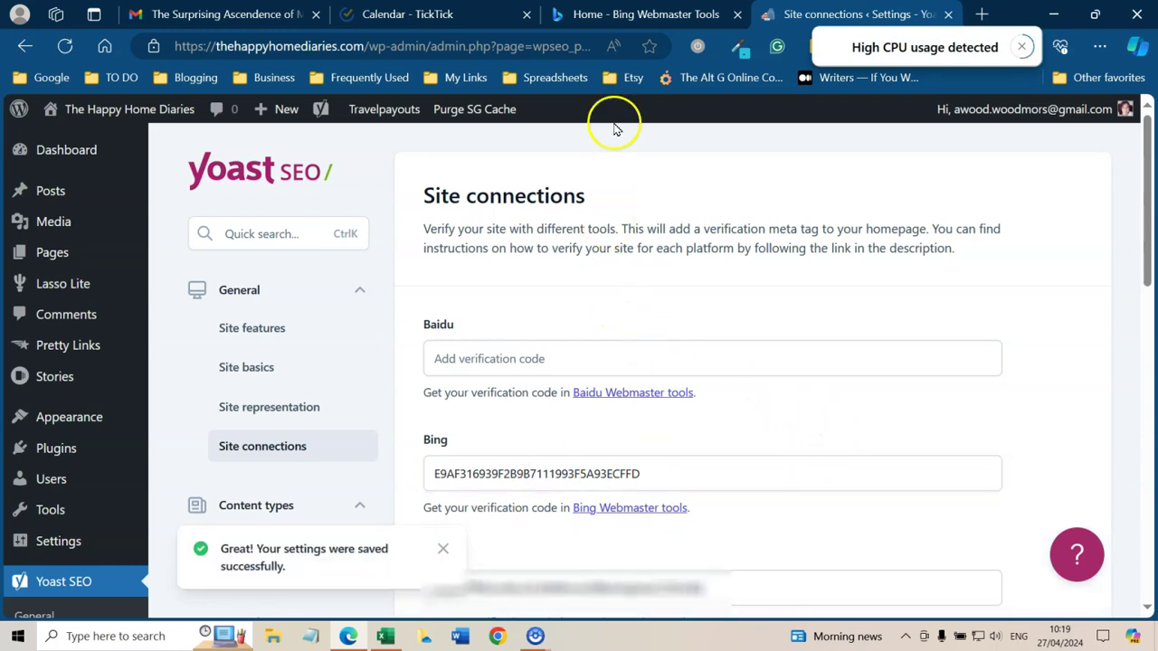
Step: Return to Bing Webmaster Tools, verify the site with the HTML Meta Tag method, and finish adding it
click(624, 15)
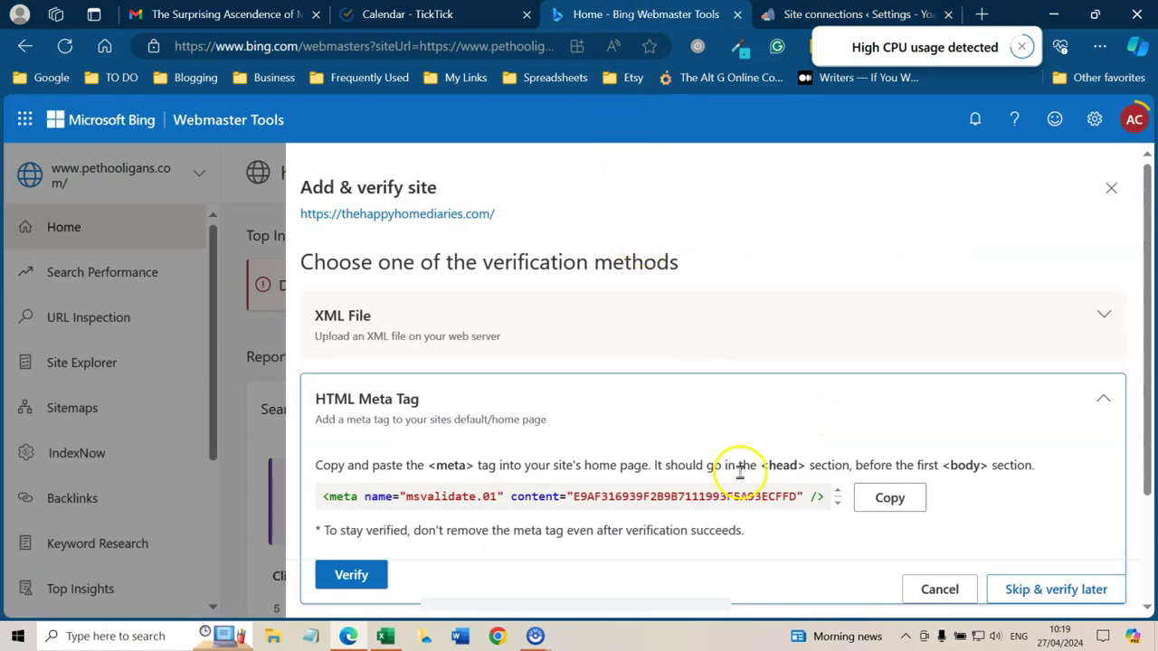
scroll(741, 474, down, 3)
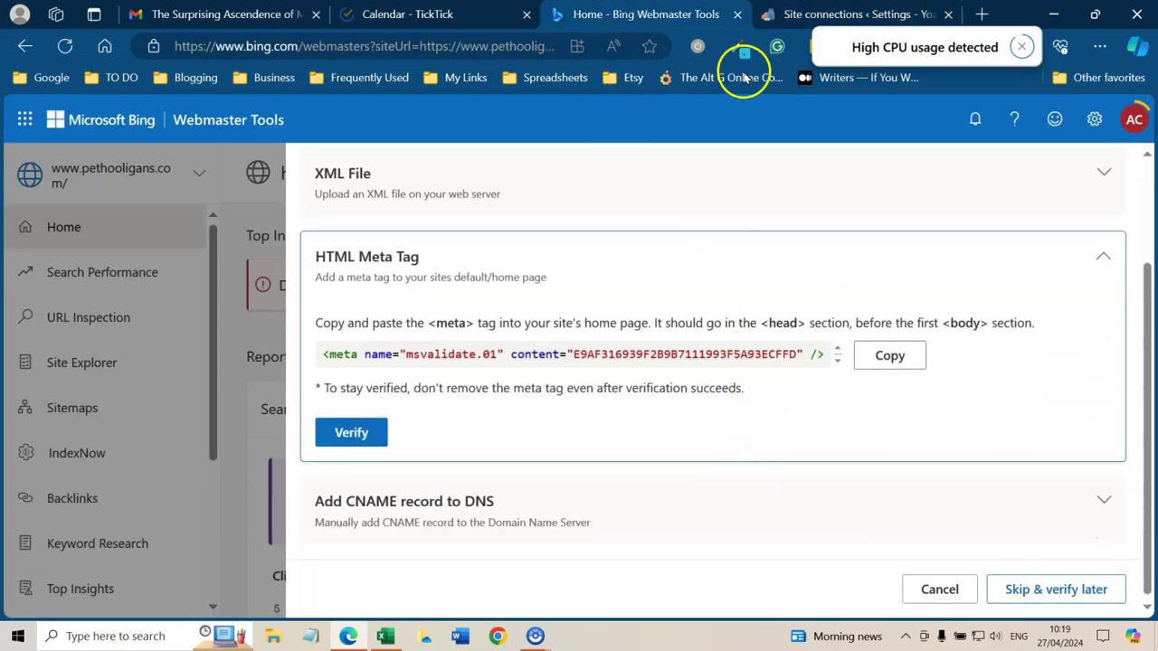
click(785, 14)
click(636, 15)
click(354, 431)
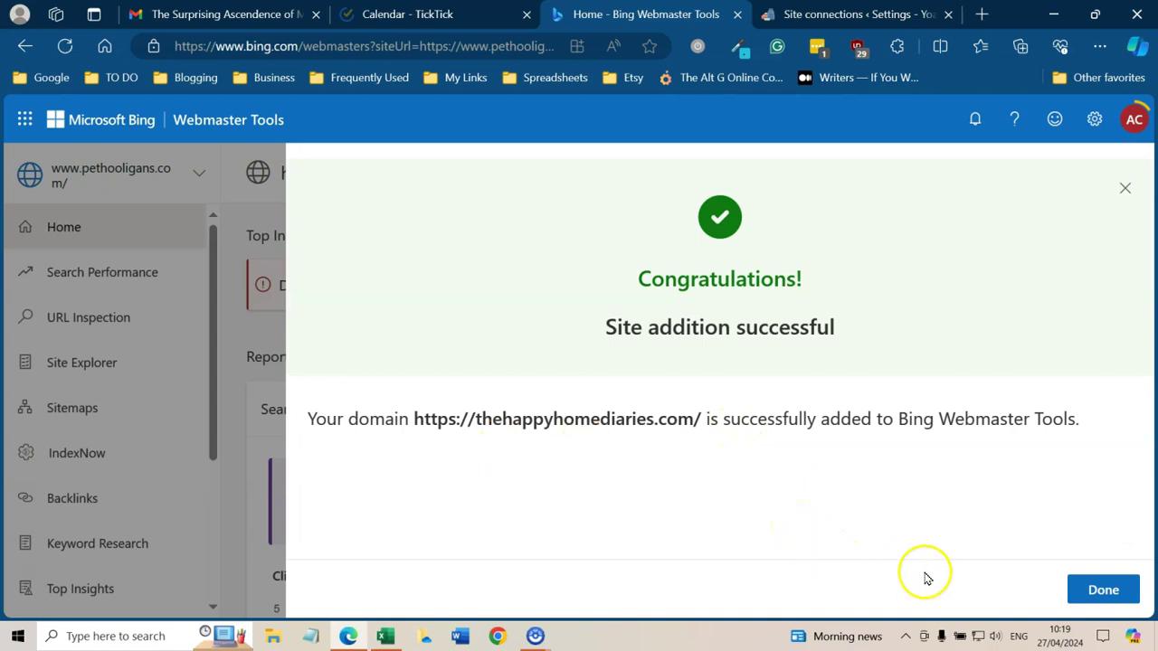
click(1104, 590)
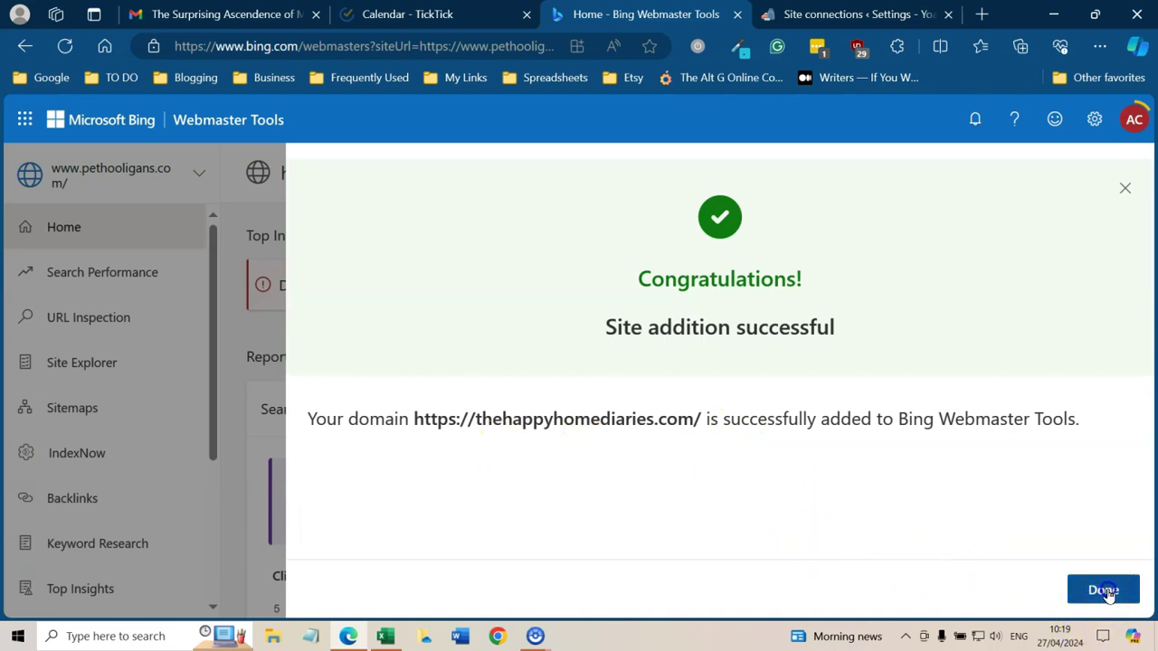
Step: Switch to the thehappyhomediaries.com site and examine its clicks and impressions in the search performance overview
click(128, 175)
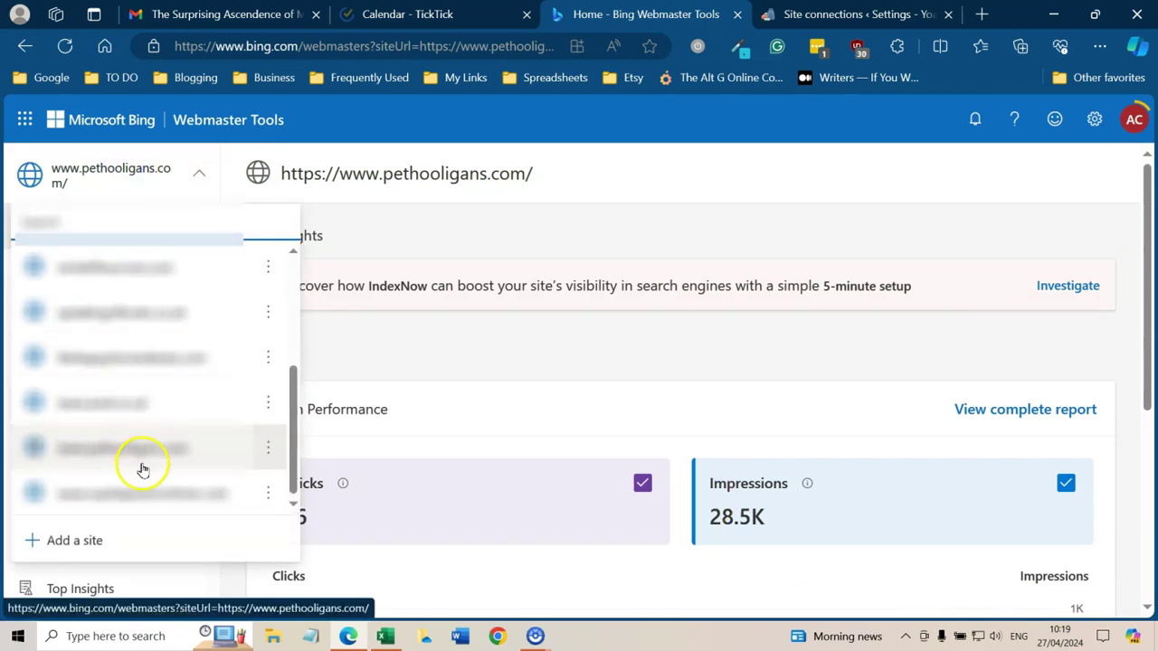
click(150, 405)
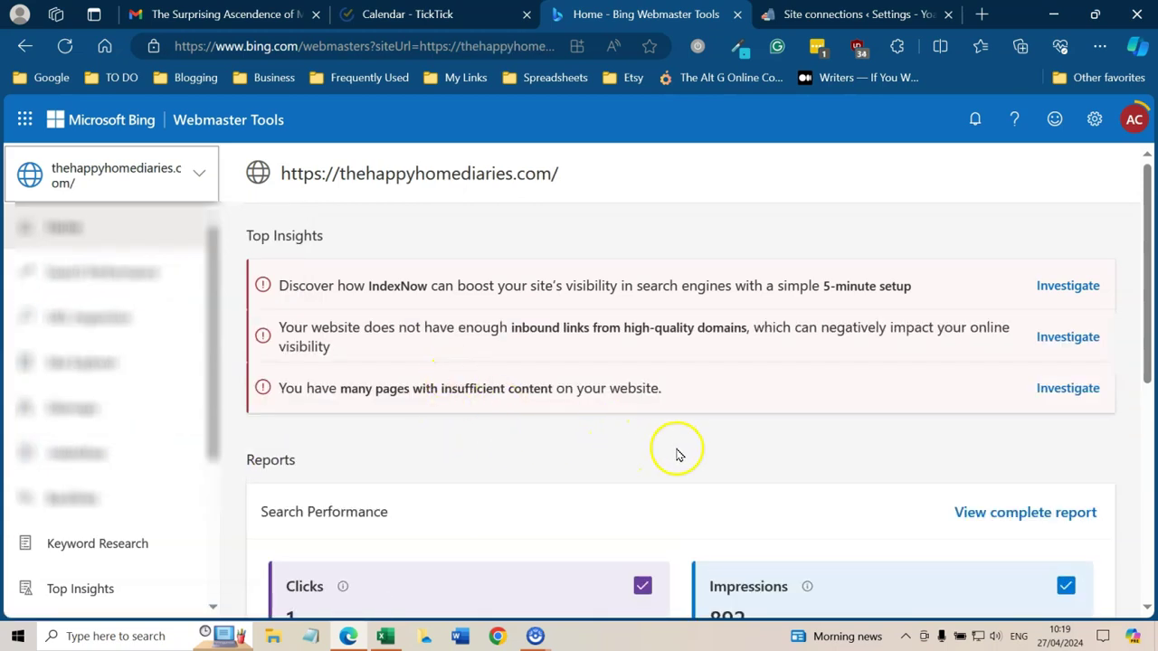
scroll(678, 438, down, 3)
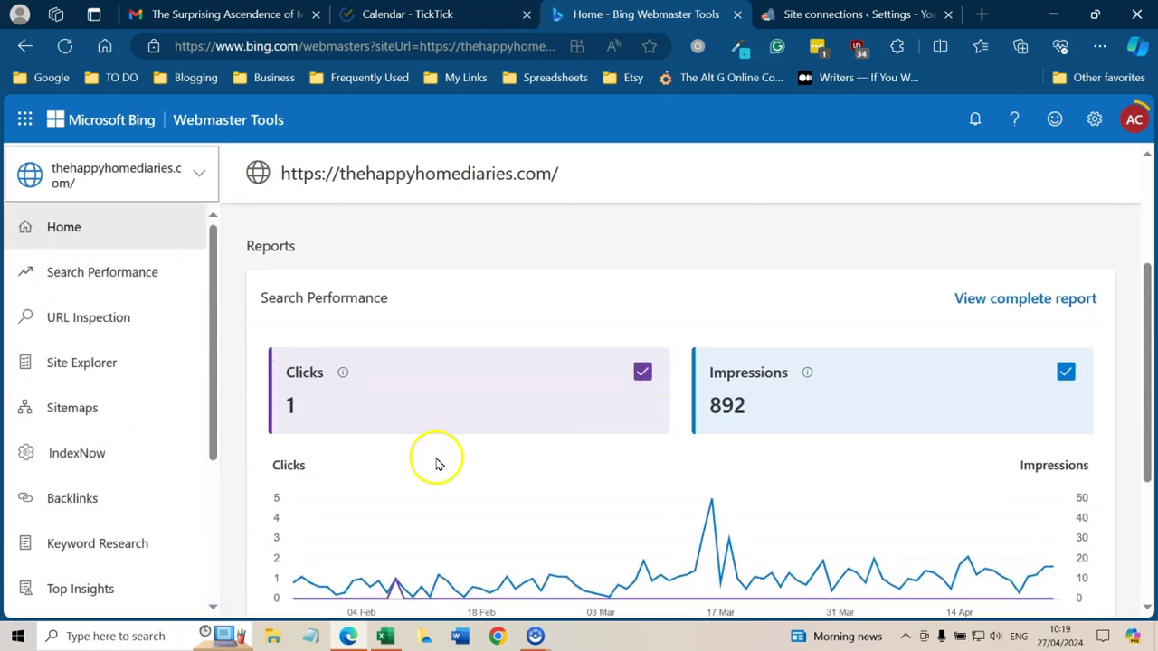
scroll(434, 455, down, 2)
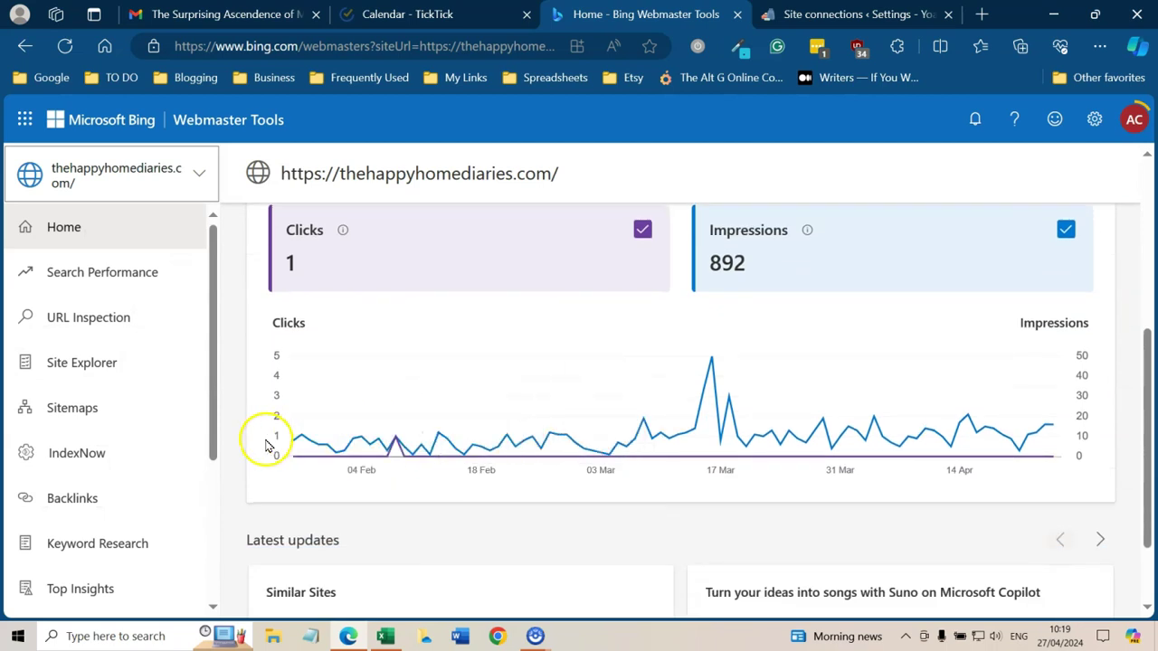
scroll(290, 416, up, 2)
scroll(302, 418, up, 3)
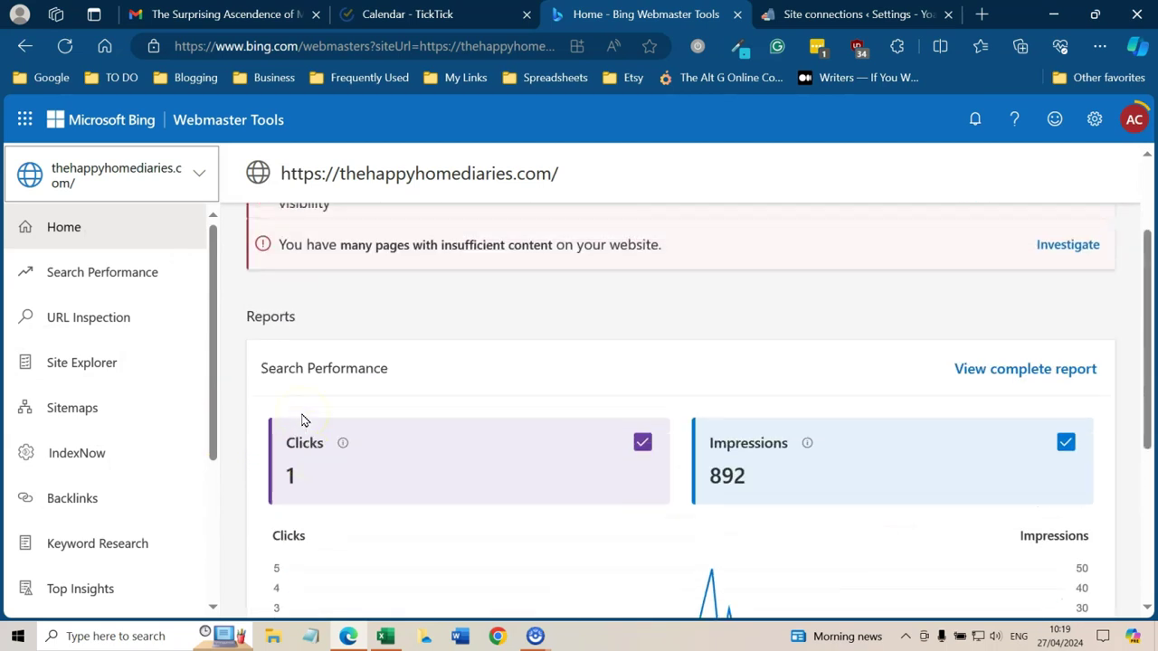
scroll(271, 419, down, 4)
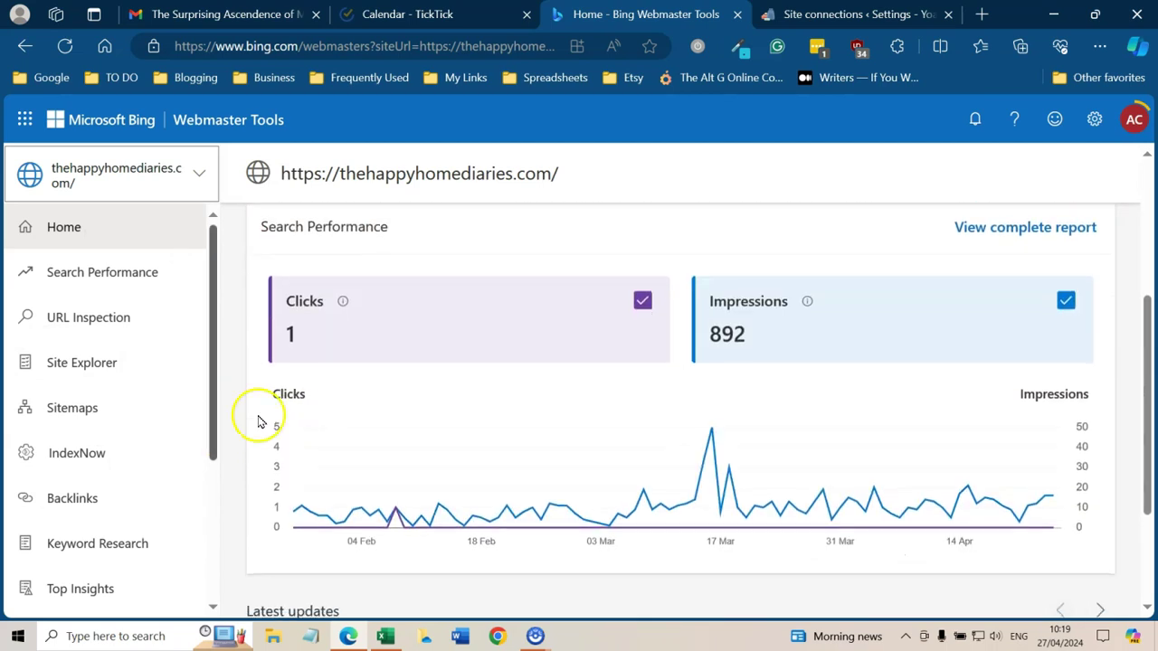
Step: Open the Sitemaps page for thehappyhomediaries.com and examine the sitemap details
click(78, 409)
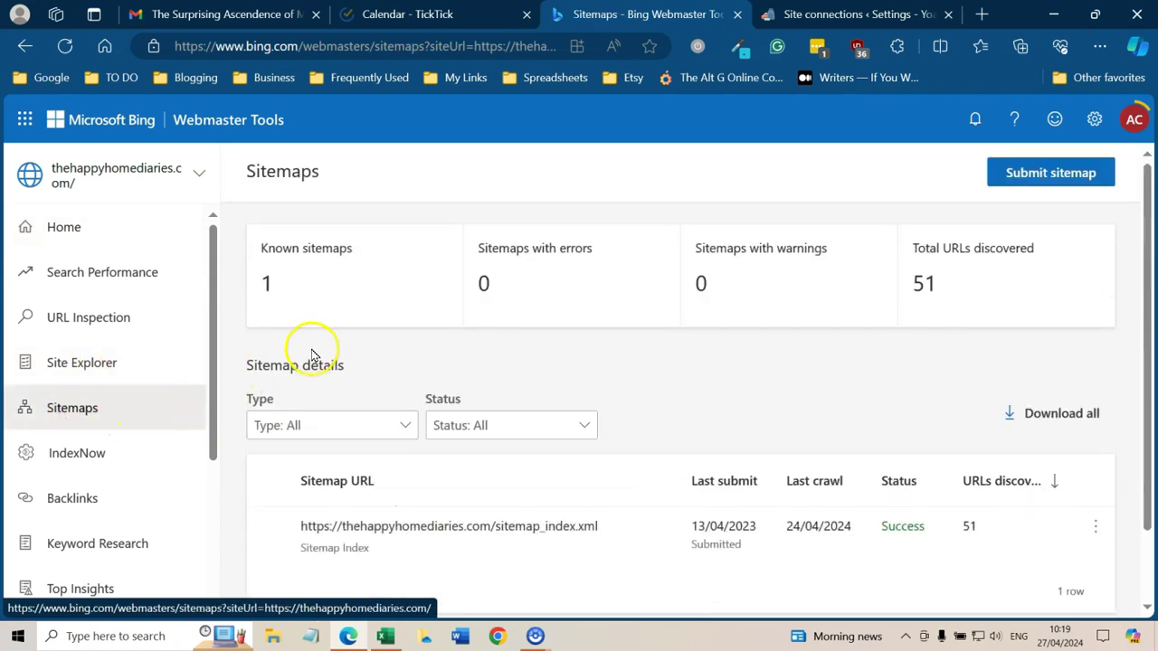
scroll(683, 358, down, 1)
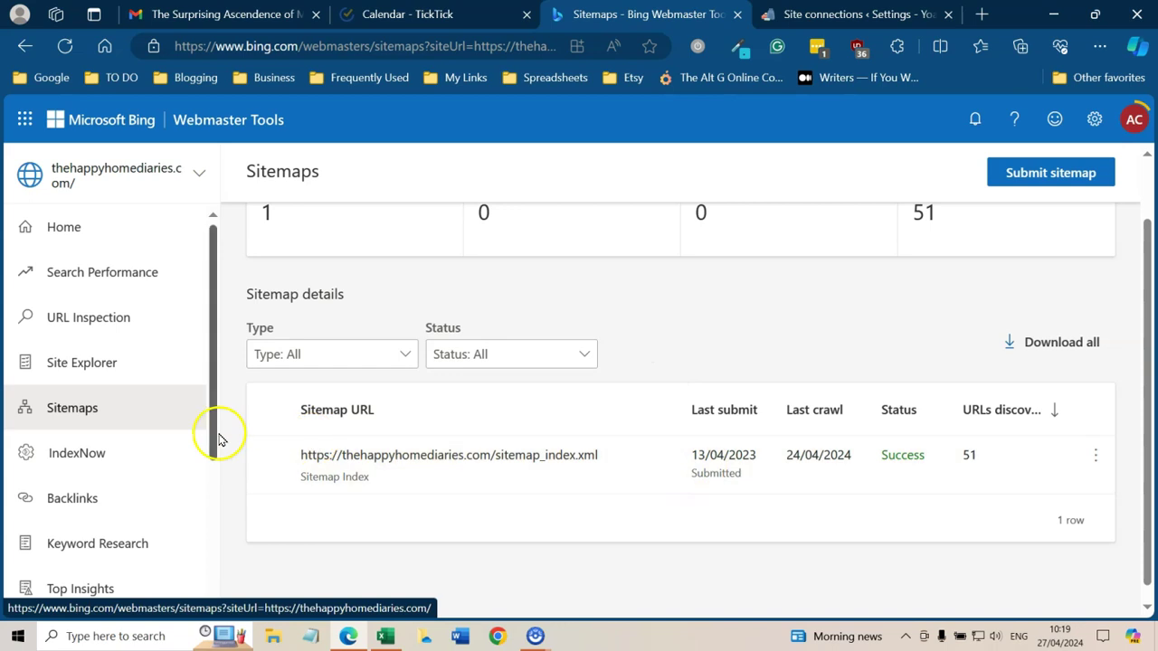
Step: Look through the list of sites in the account and close it while staying on the current site
click(201, 173)
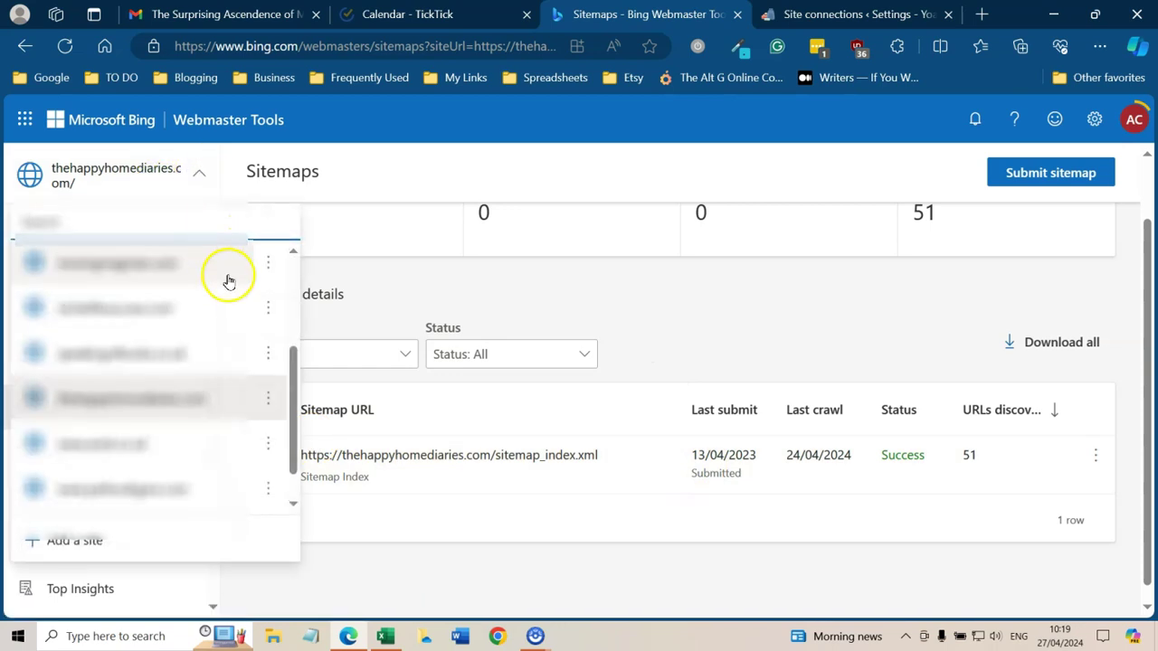
scroll(223, 284, down, 2)
scroll(217, 298, up, 4)
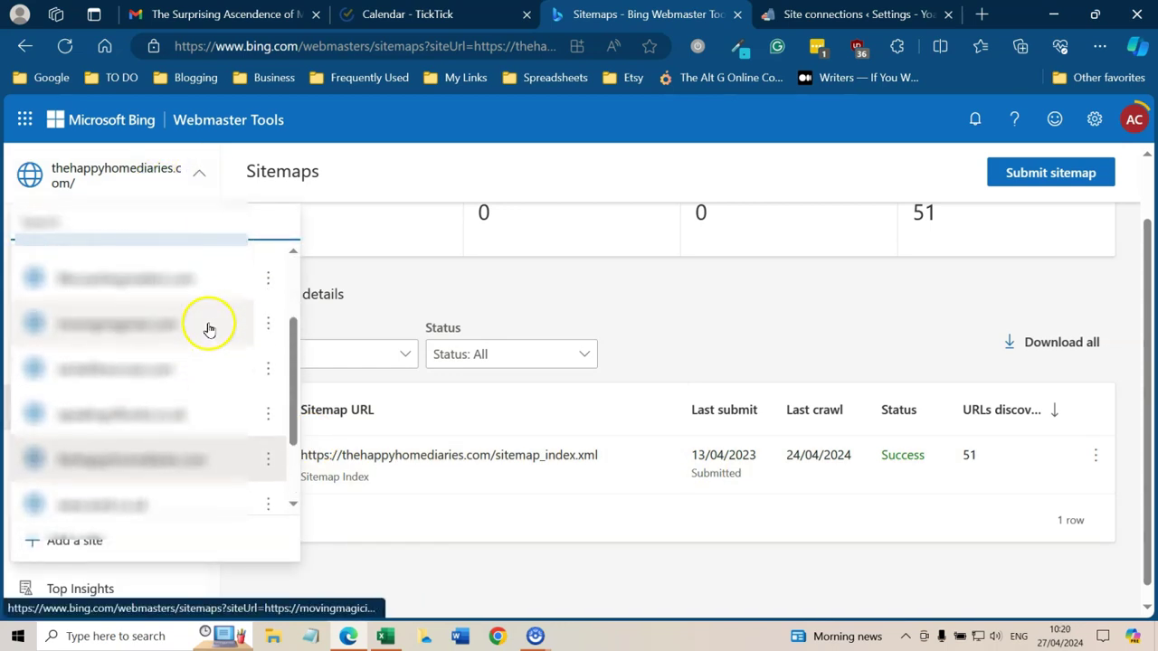
scroll(210, 321, down, 3)
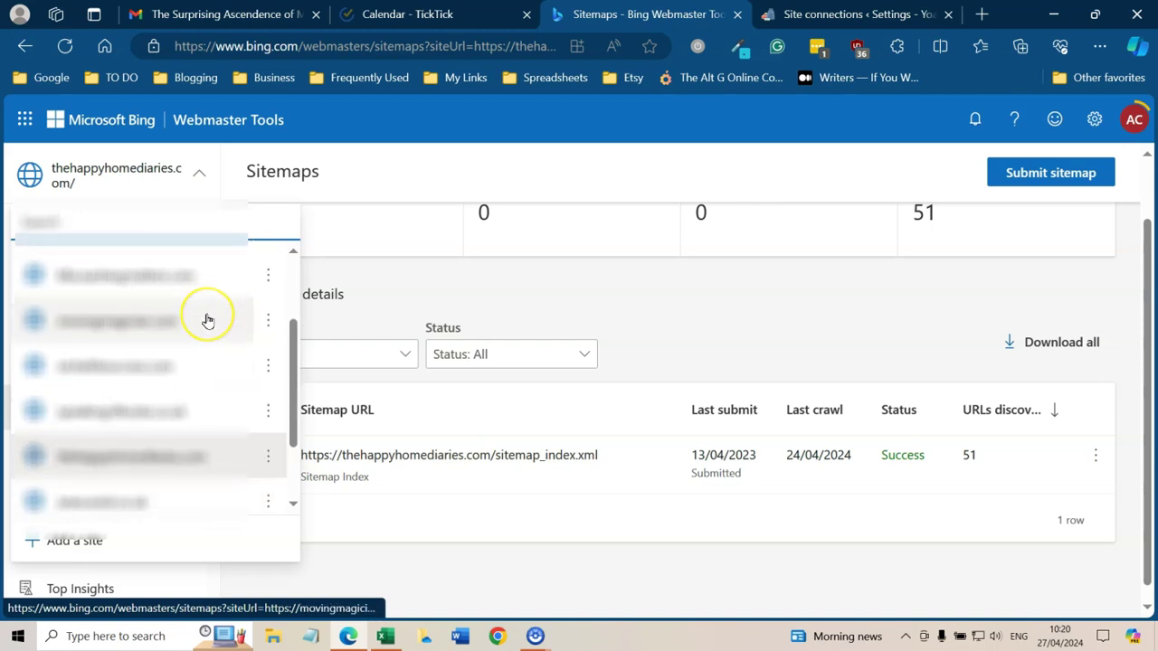
scroll(207, 321, down, 2)
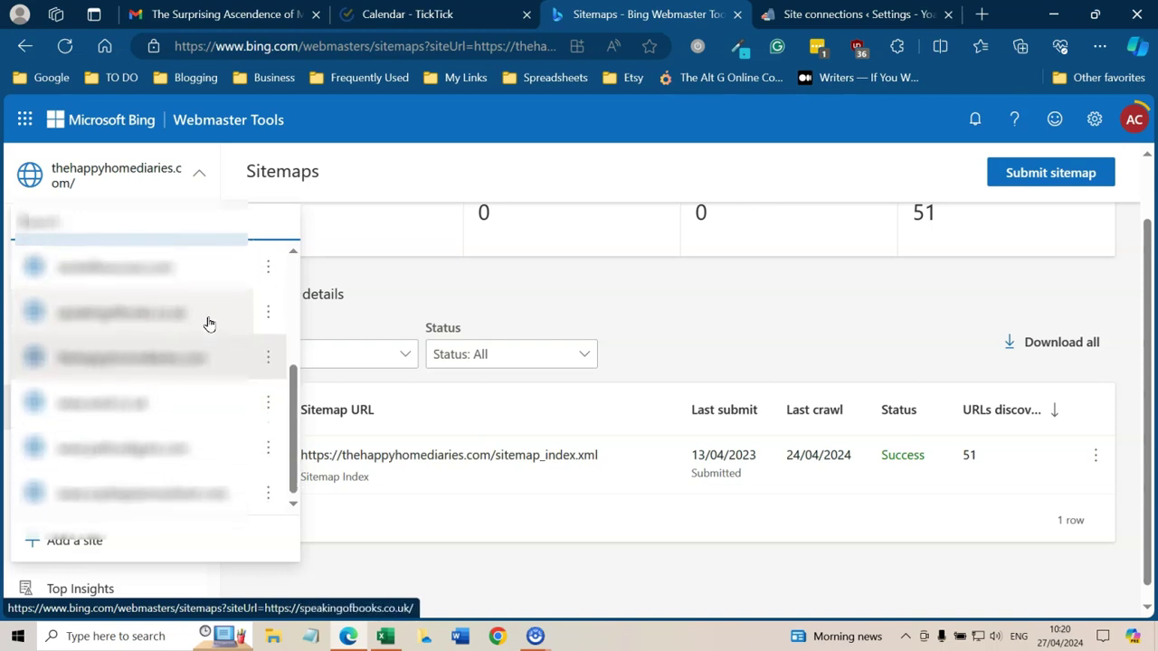
click(519, 565)
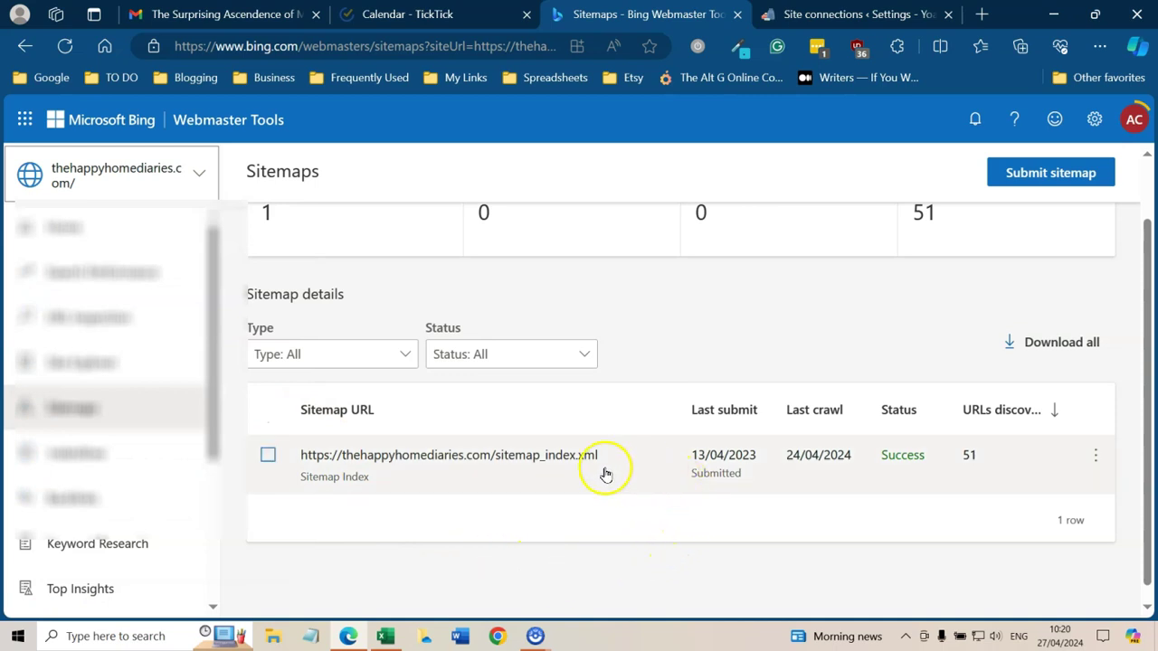
mouse_move(510, 472)
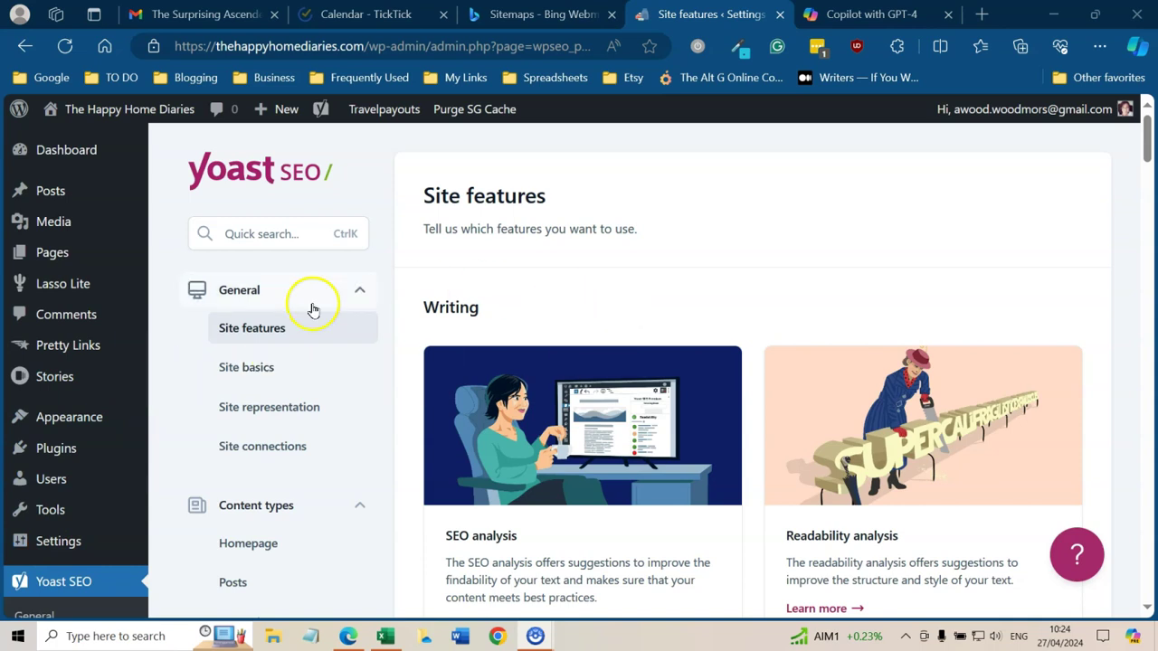
Step: Find the XML sitemaps feature in the Yoast SEO Site features settings and open the site's XML sitemap
scroll(114, 388, down, 2)
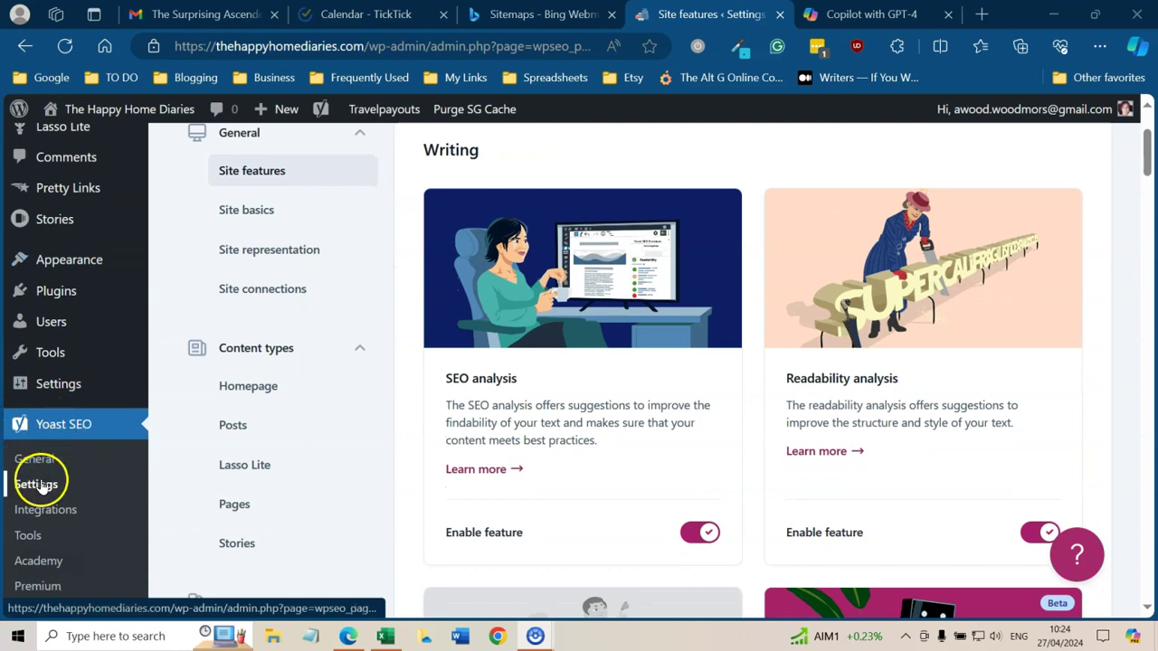
scroll(654, 305, down, 8)
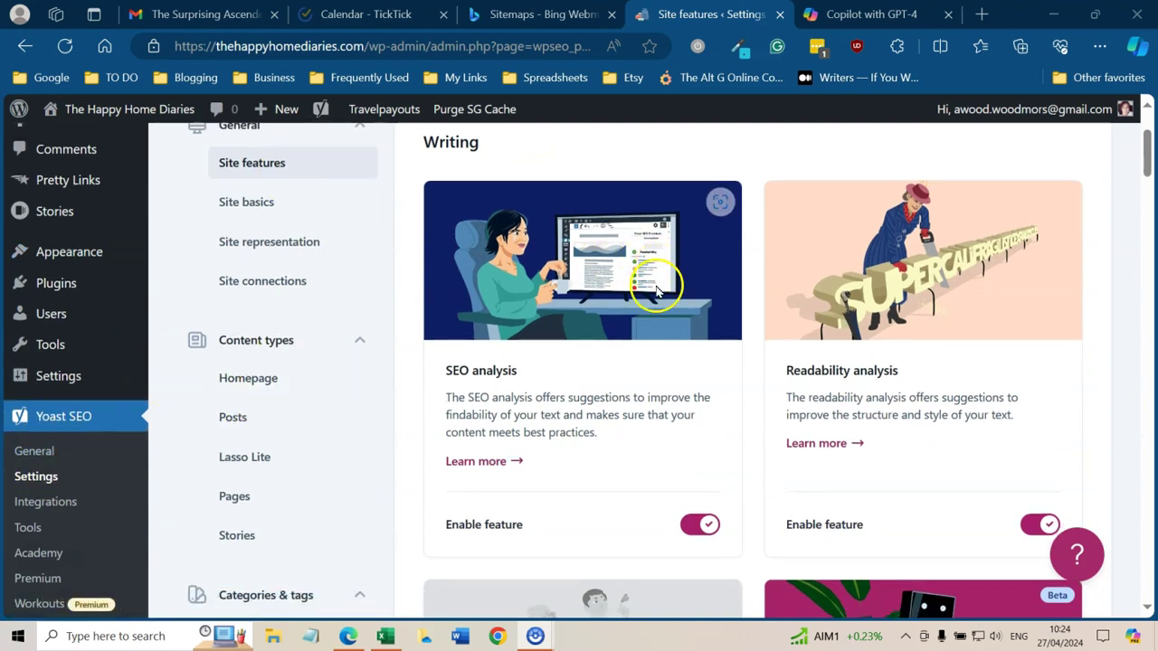
scroll(650, 317, down, 10)
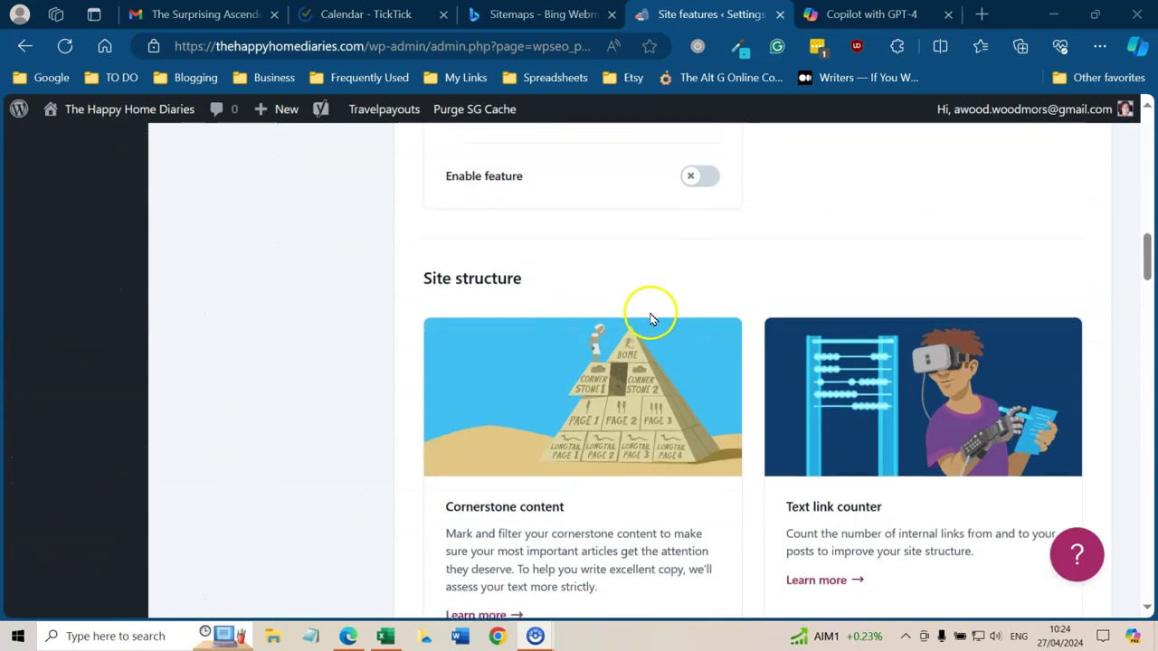
scroll(633, 318, down, 12)
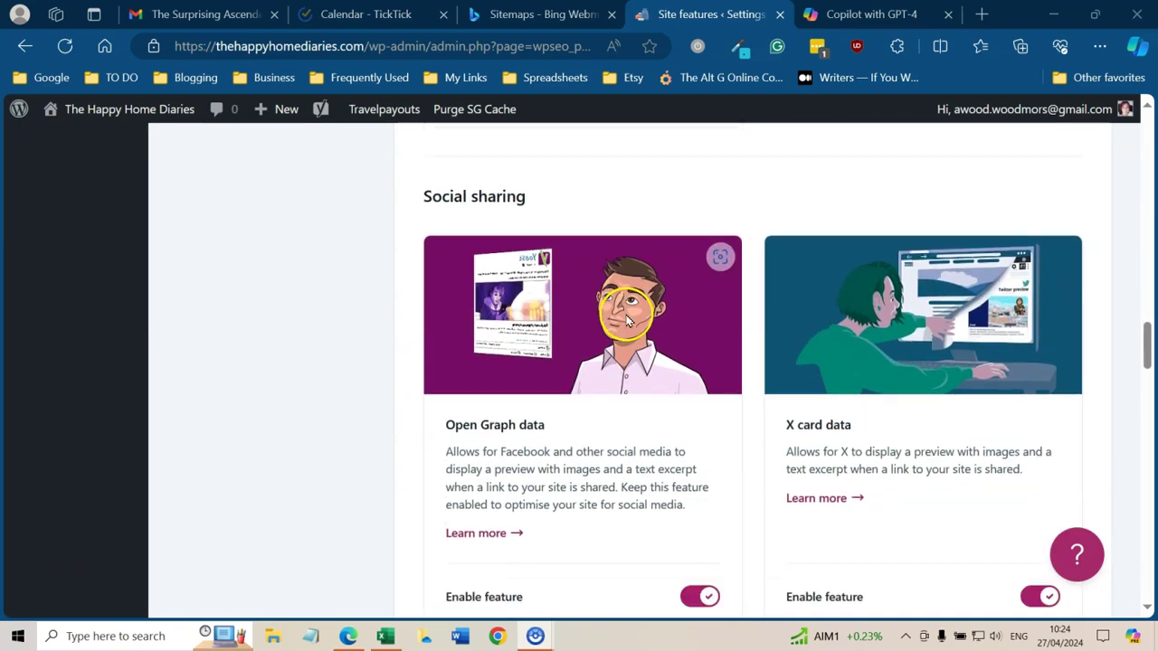
scroll(642, 308, down, 6)
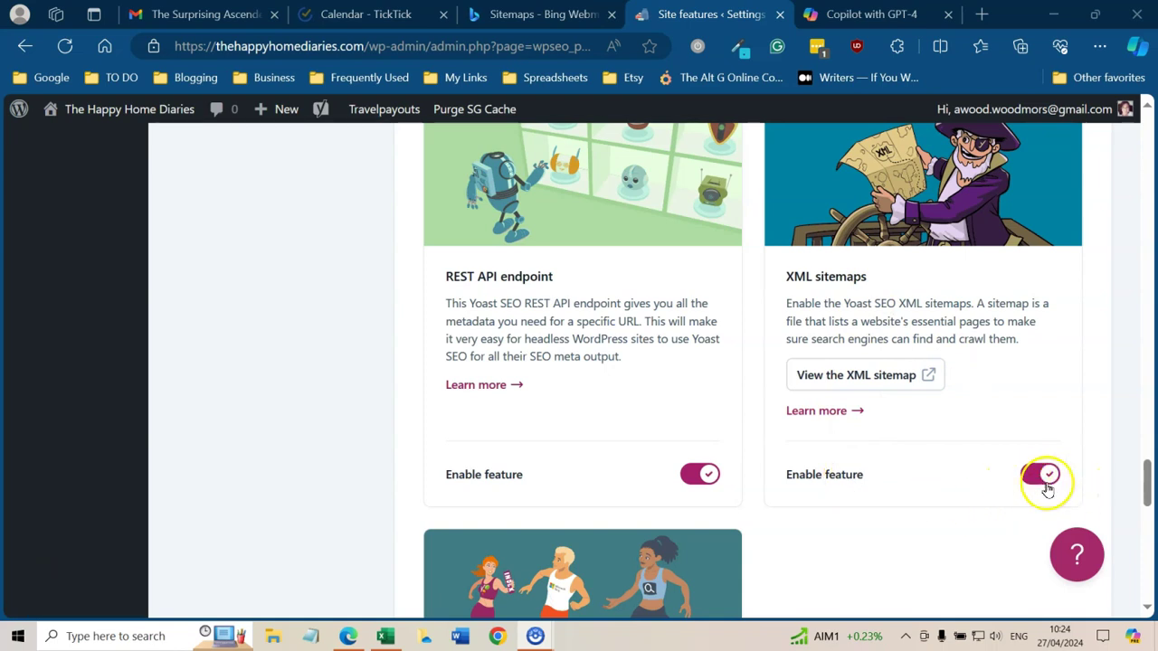
click(834, 377)
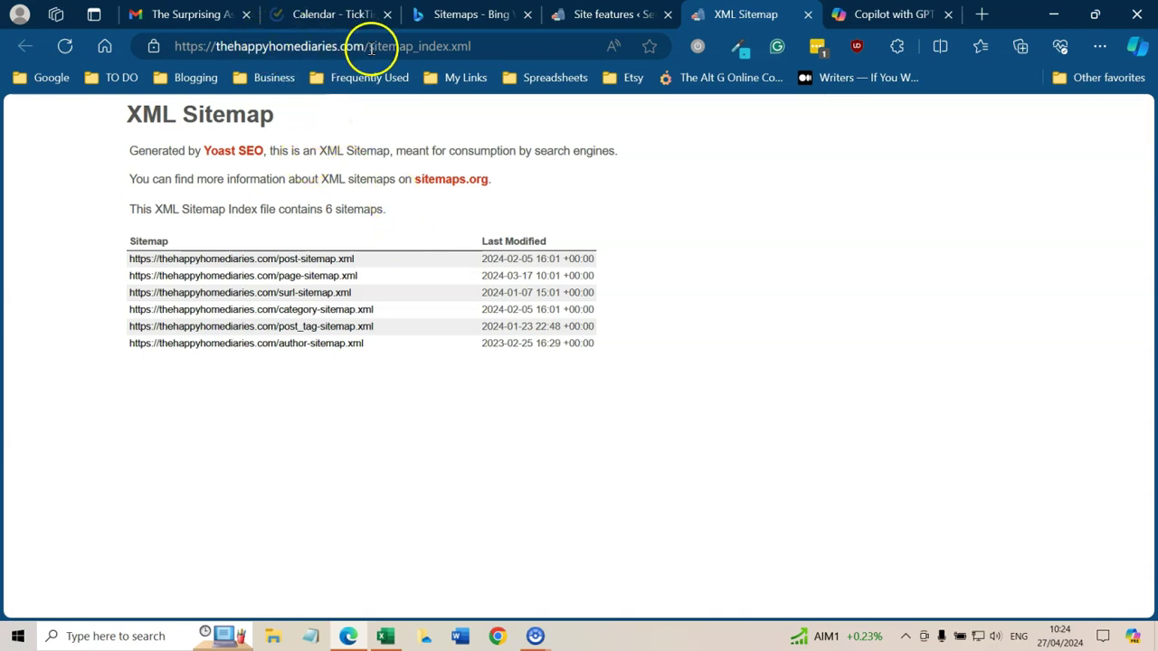
Step: Copy the sitemap_index.xml part of the XML sitemap's address
drag(369, 52, 461, 45)
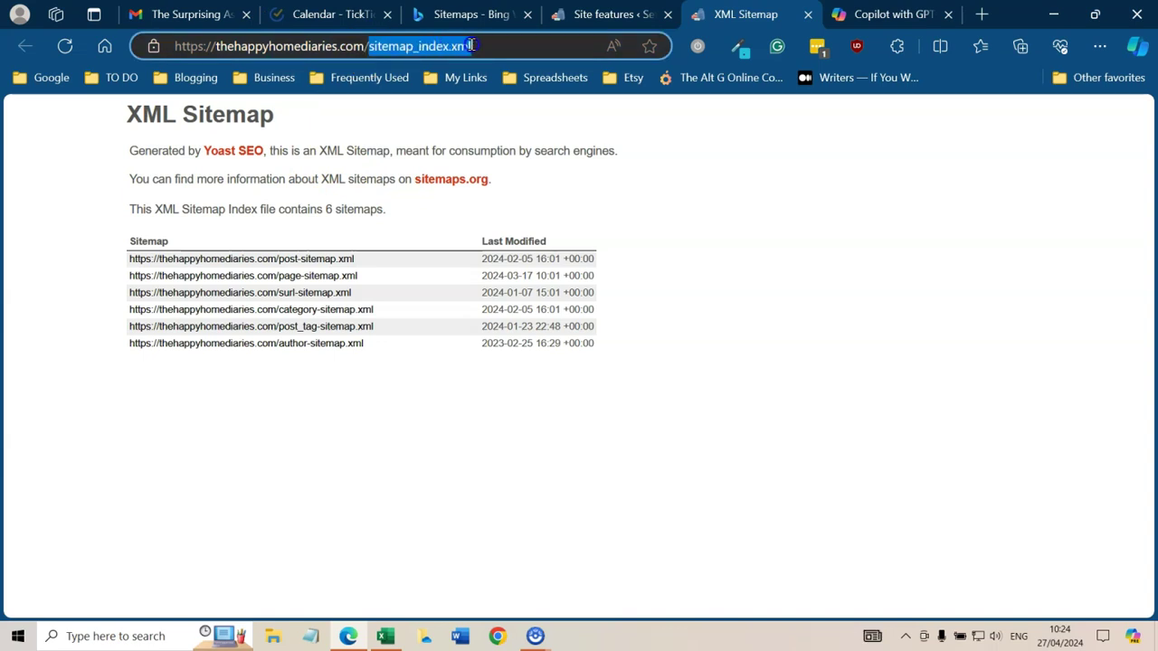
right_click(409, 54)
click(465, 220)
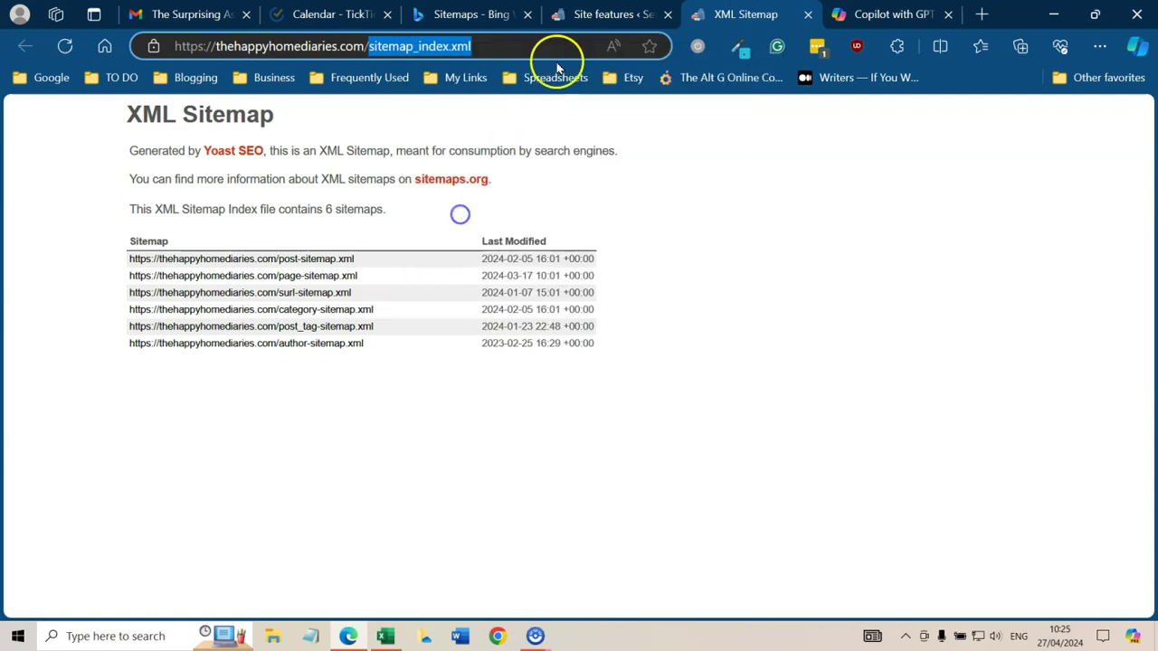
Step: Start a sitemap submission in Bing Webmaster Tools, then copy the full address of the Yoast XML sitemap index
click(485, 22)
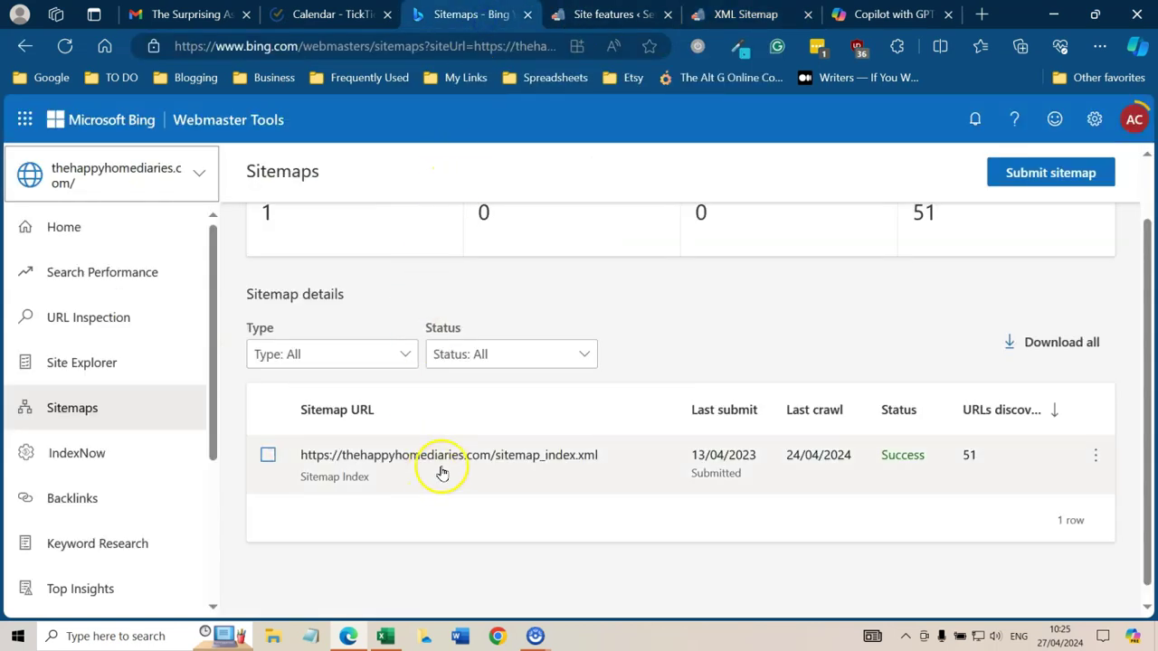
click(1030, 174)
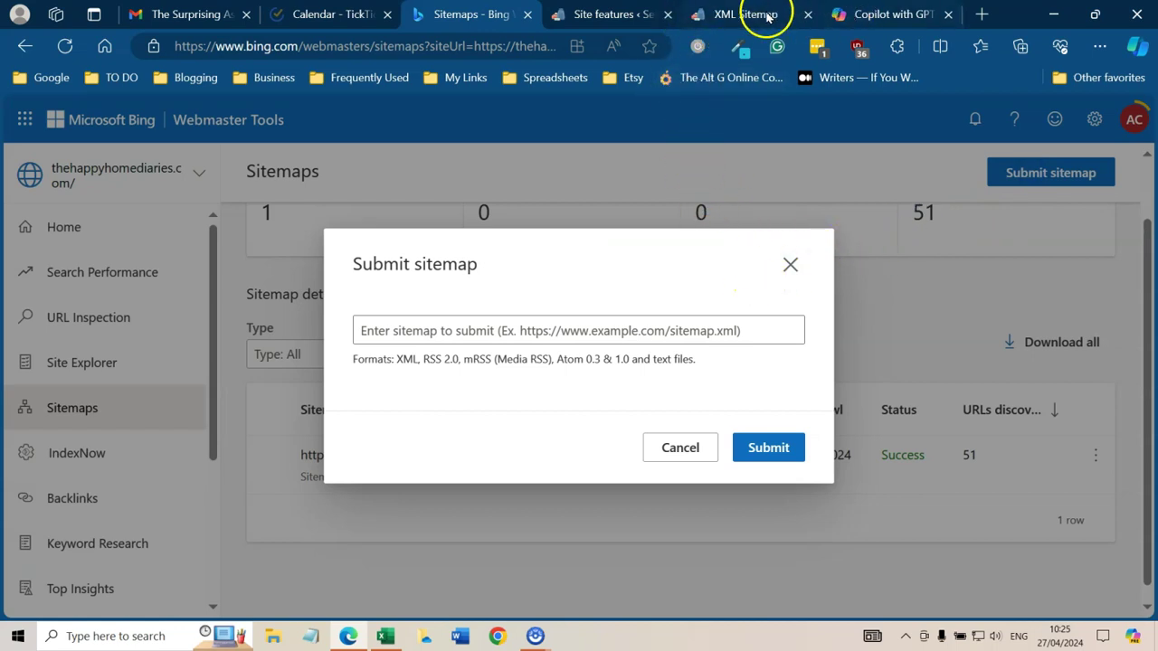
click(740, 15)
click(469, 50)
drag(469, 46, 173, 46)
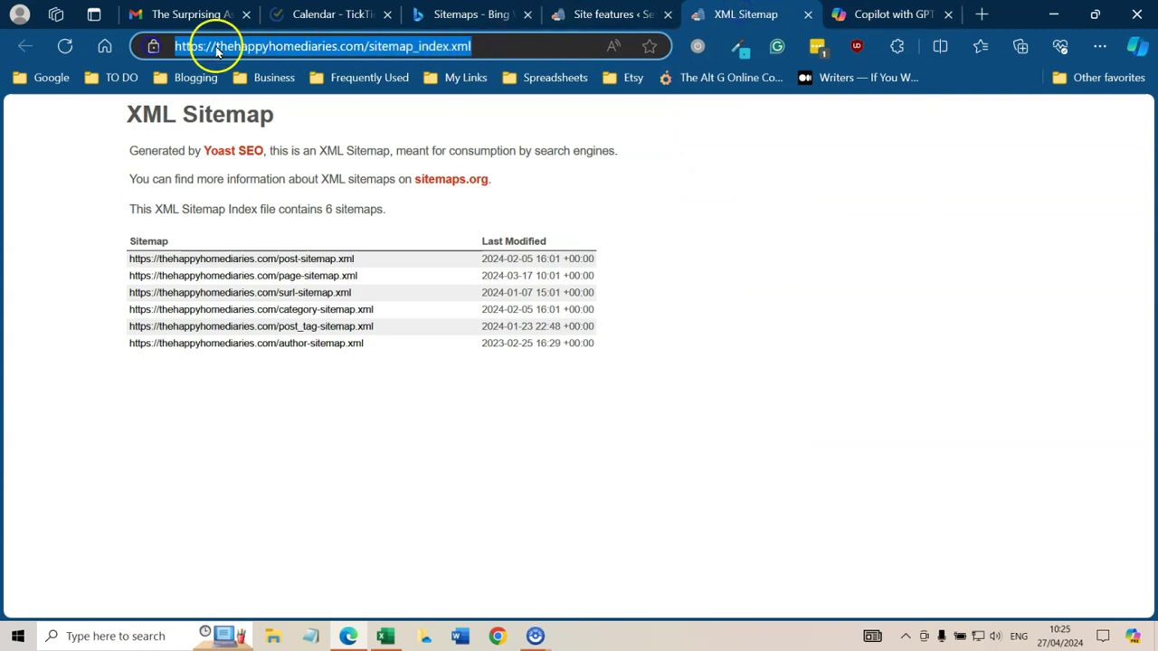
right_click(217, 51)
click(290, 218)
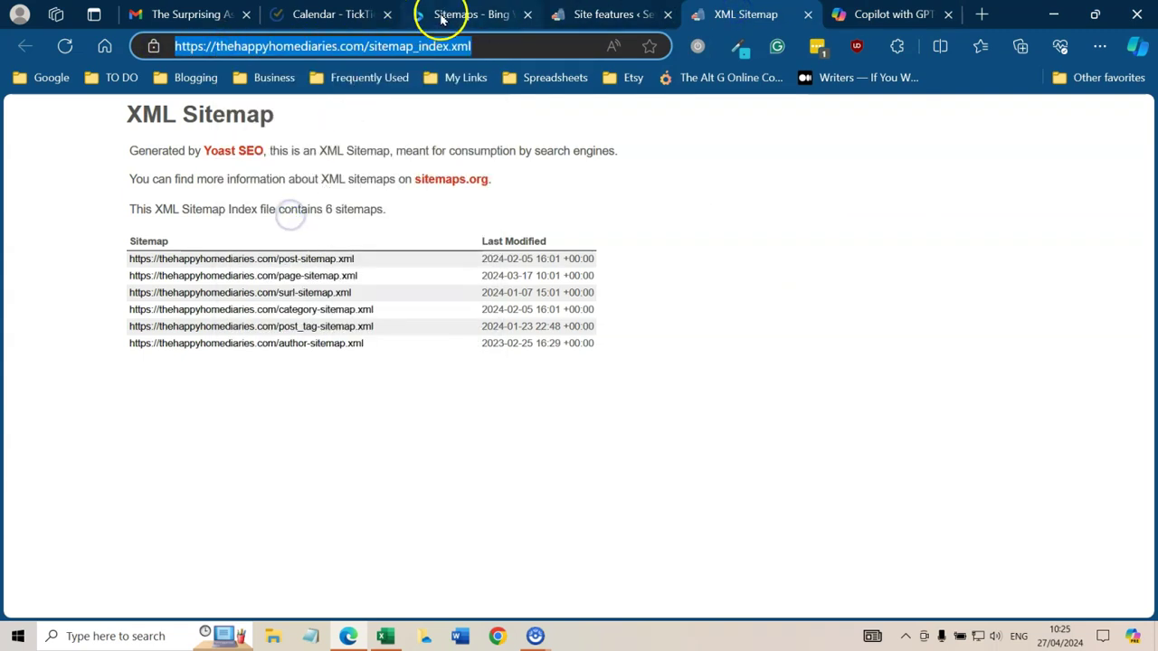
click(388, 327)
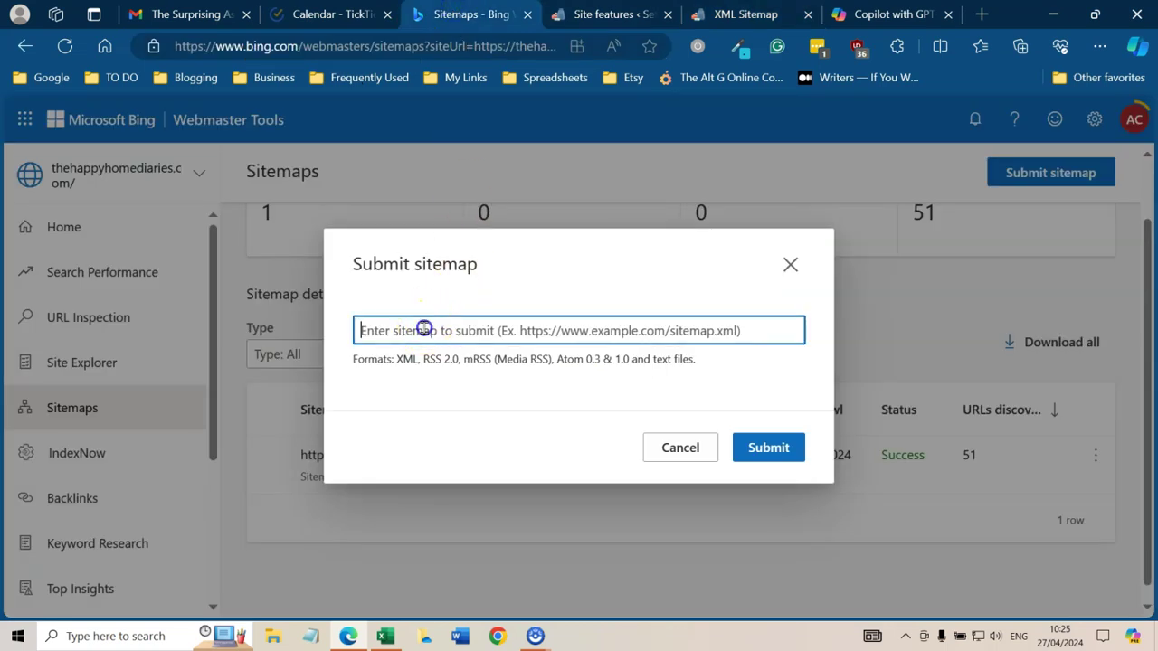
key(ctrl+v)
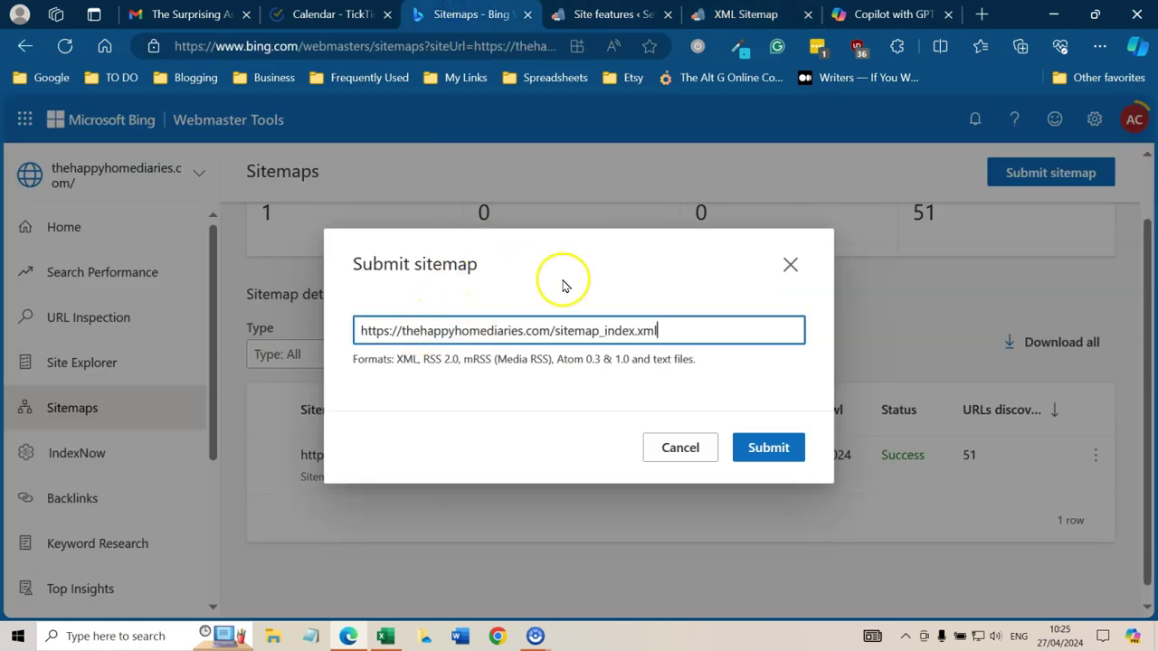
click(768, 447)
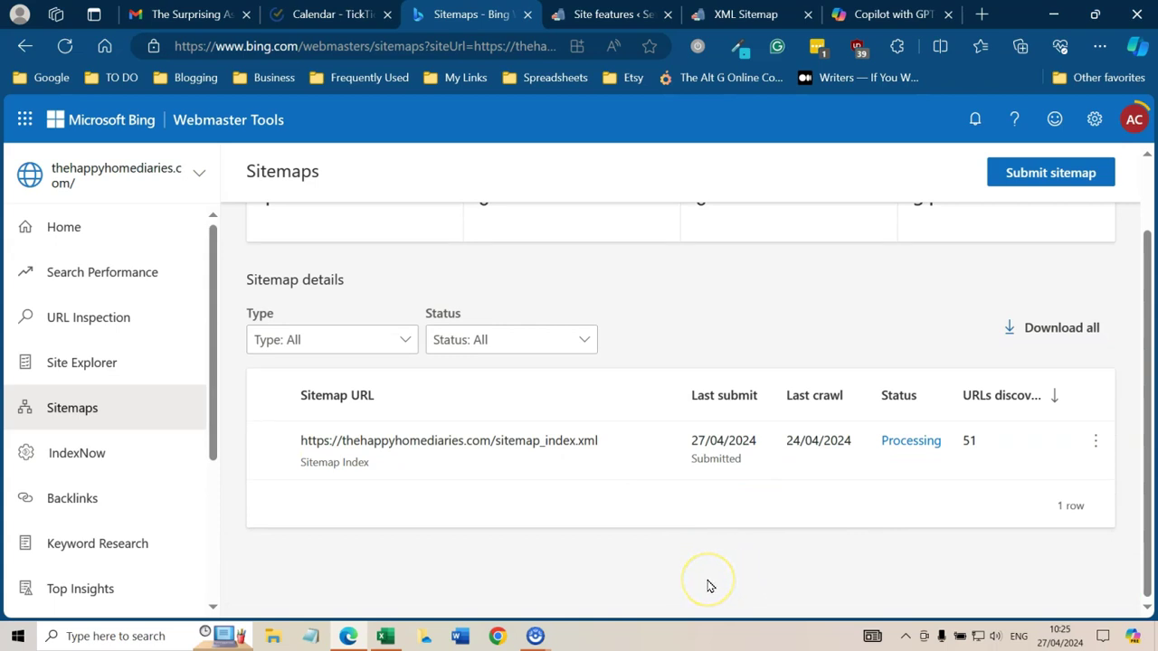
click(726, 575)
click(659, 563)
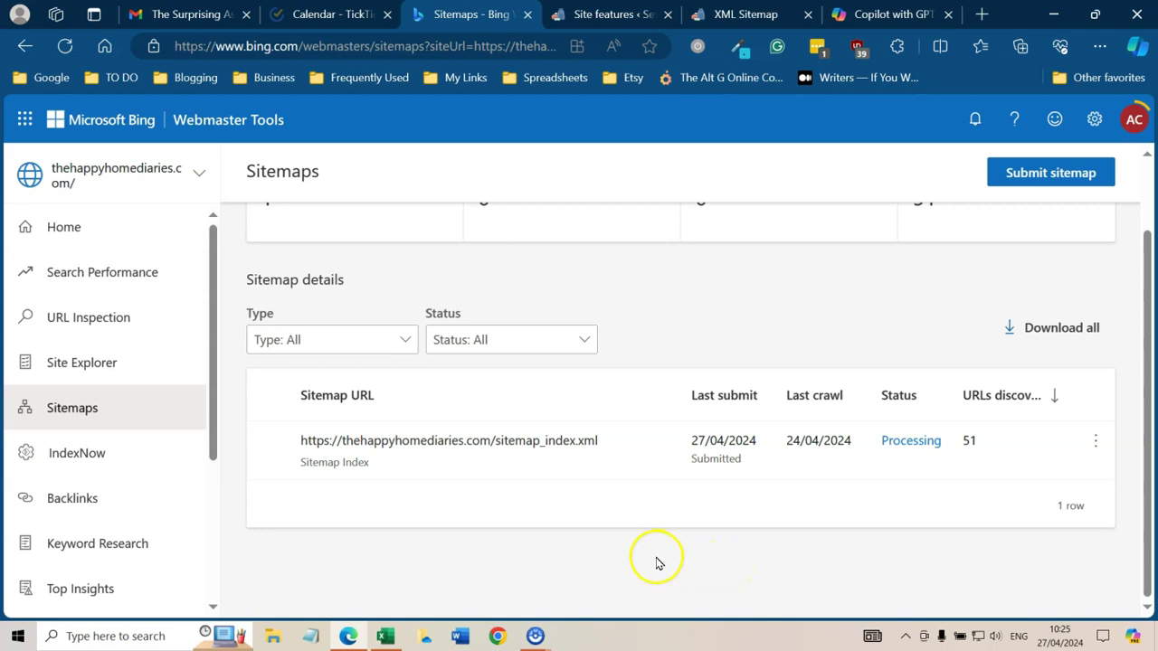